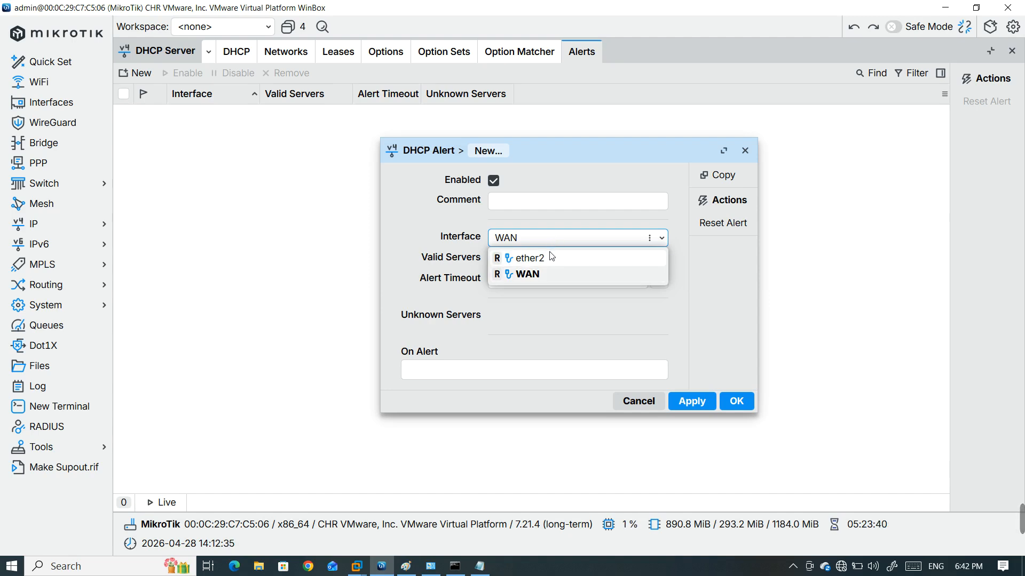
# Set the new DHCP alert's interface to ether2 and copy the MAC address from the ether2 interface's properties
pyautogui.click(547, 259)
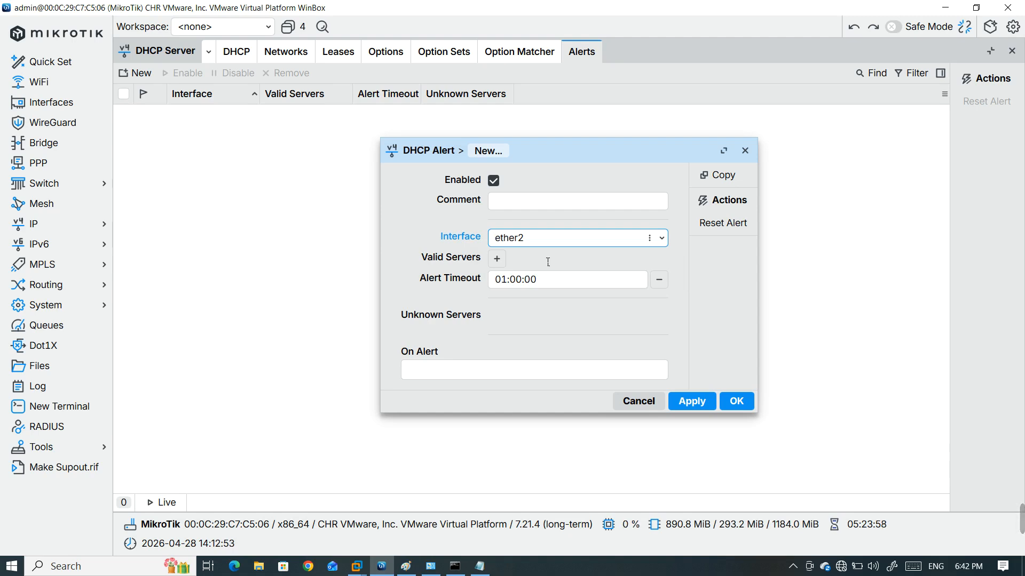
pyautogui.click(496, 259)
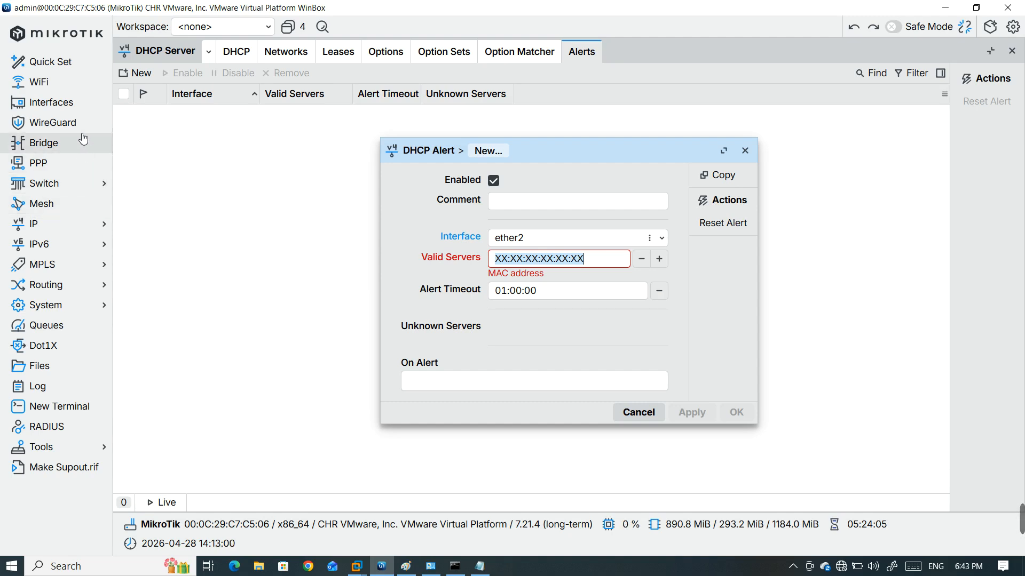
pyautogui.click(78, 107)
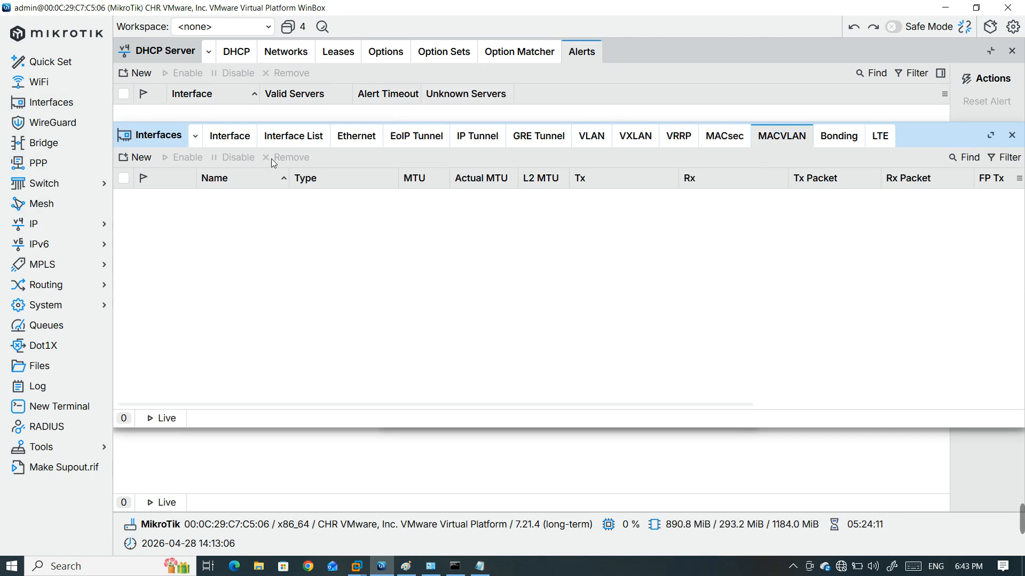
pyautogui.click(233, 141)
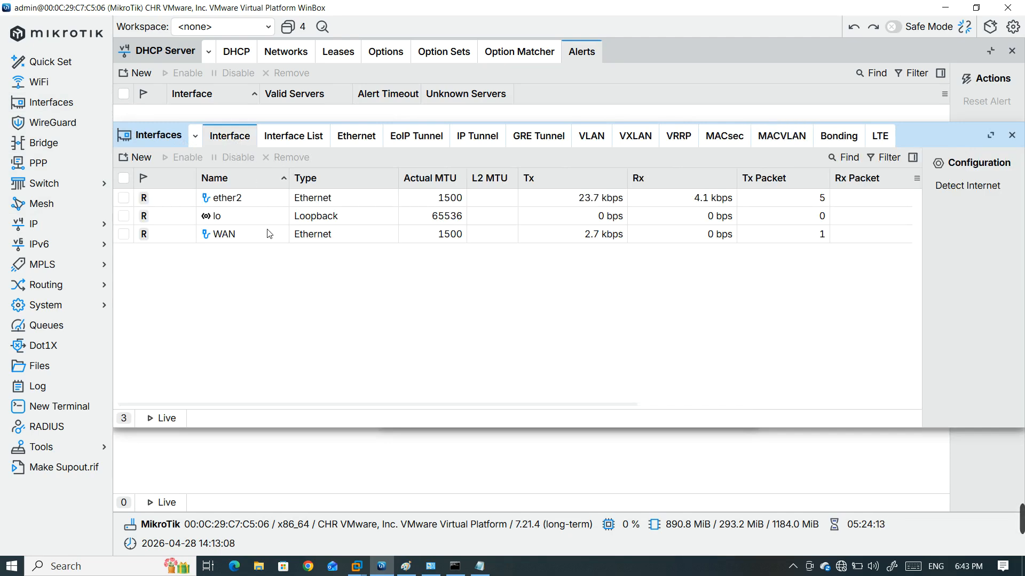
pyautogui.doubleClick(324, 201)
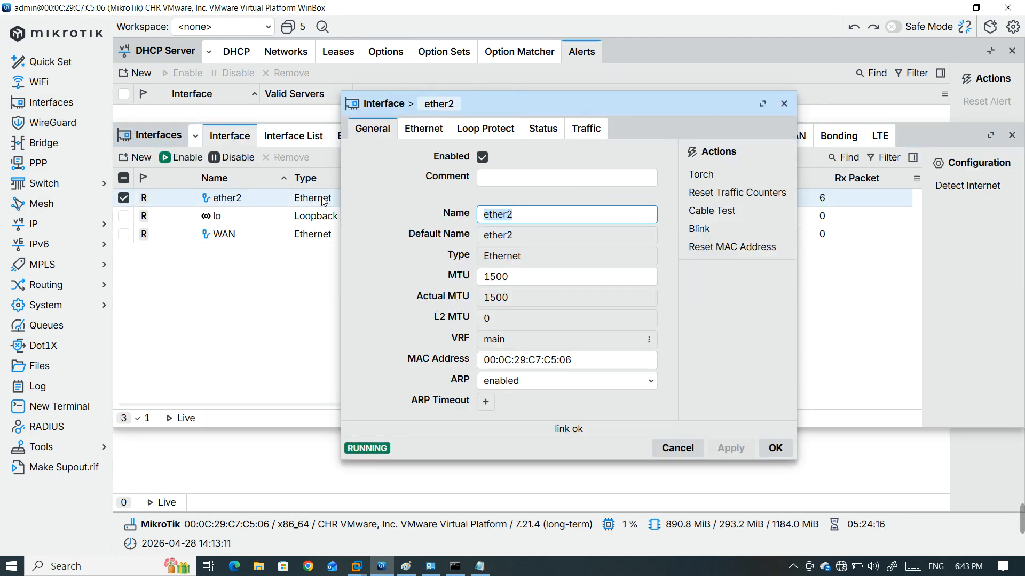
pyautogui.moveTo(589, 360); pyautogui.dragTo(480, 359)
pyautogui.hotkey('ctrl', 'c')
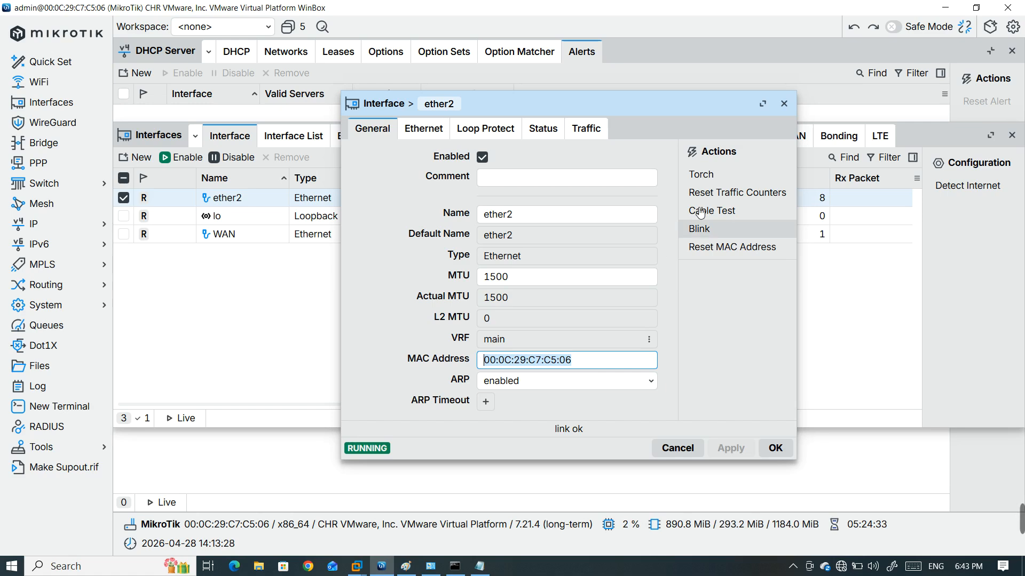
pyautogui.click(784, 103)
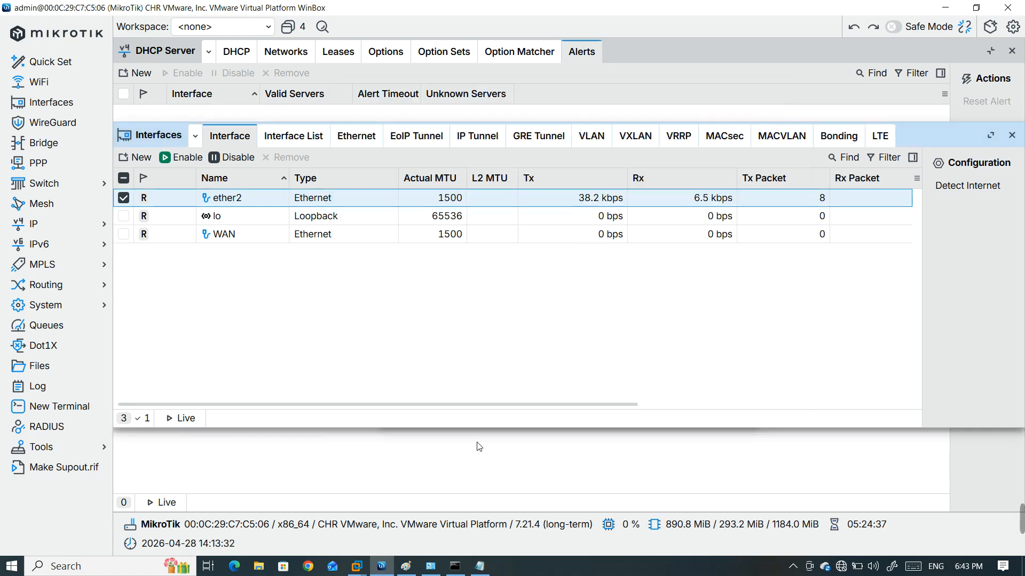
# Start a new DHCP server alert on ether2 with 00:0C:29:C7:C5:06 as the valid server, keeping the 01:00:00 alert timeout
pyautogui.click(81, 224)
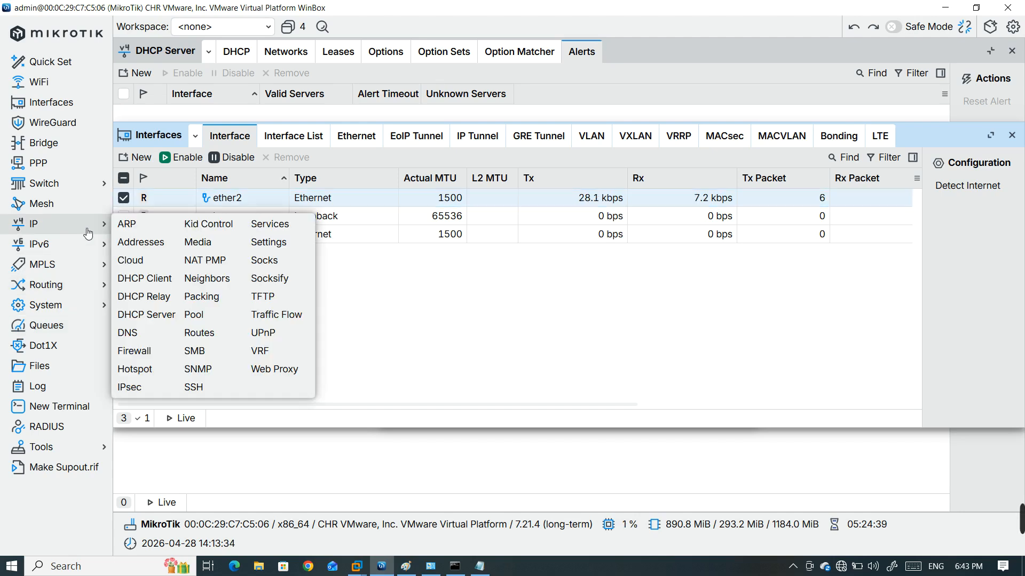
pyautogui.click(151, 315)
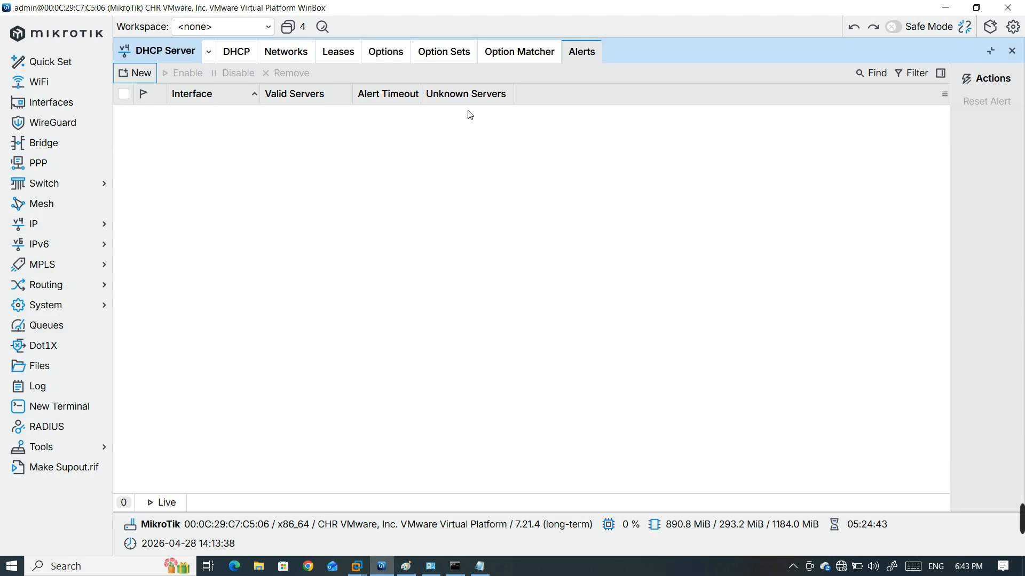
pyautogui.click(137, 73)
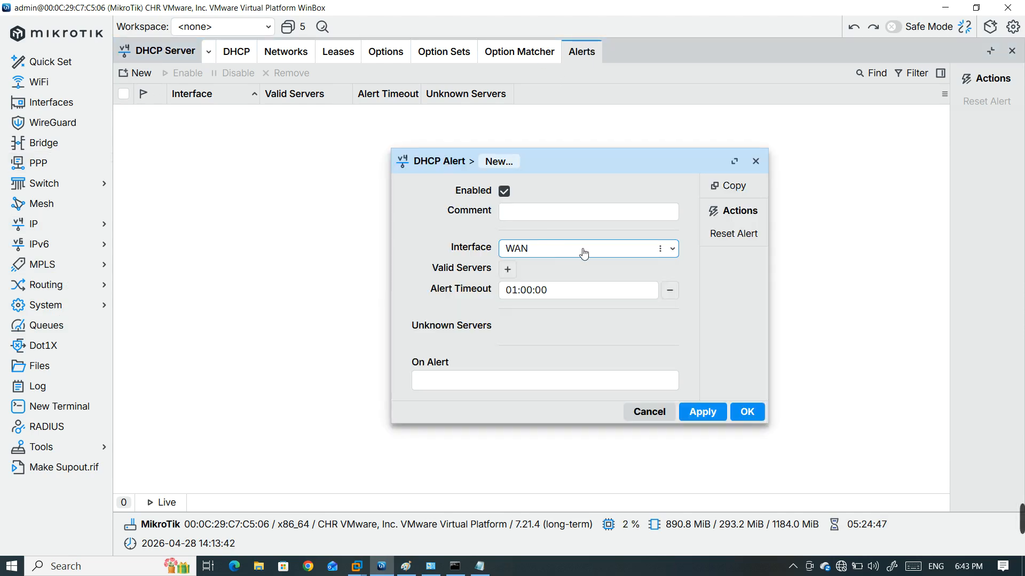
pyautogui.click(673, 250)
pyautogui.click(622, 269)
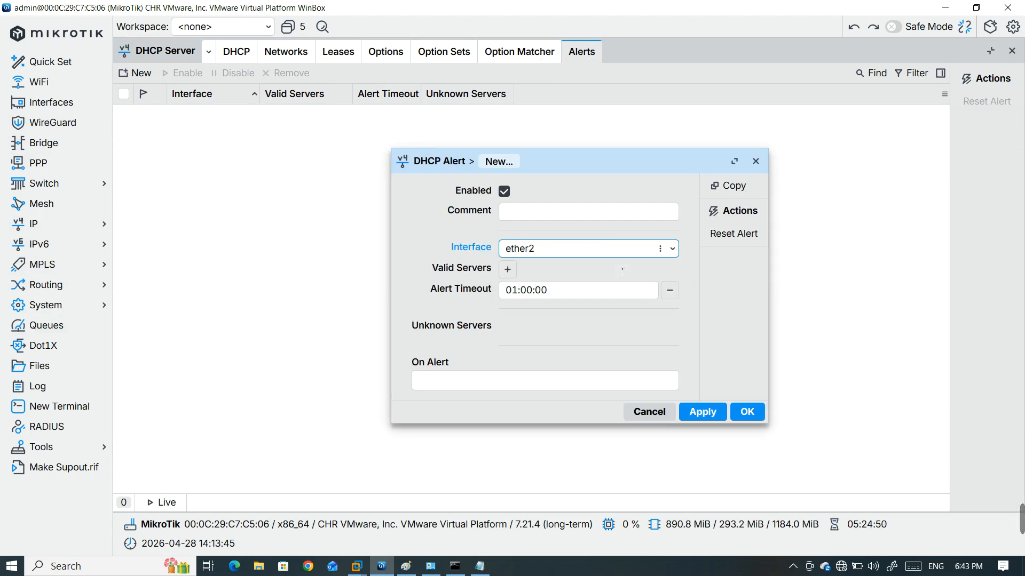
pyautogui.click(508, 269)
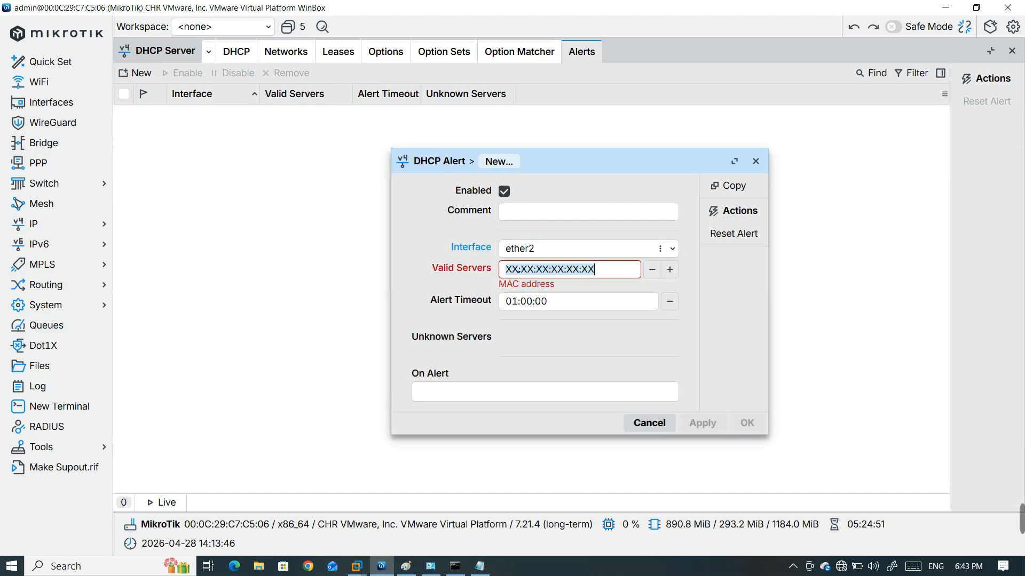
pyautogui.click(590, 277)
pyautogui.hotkey('ctrl', 'v')
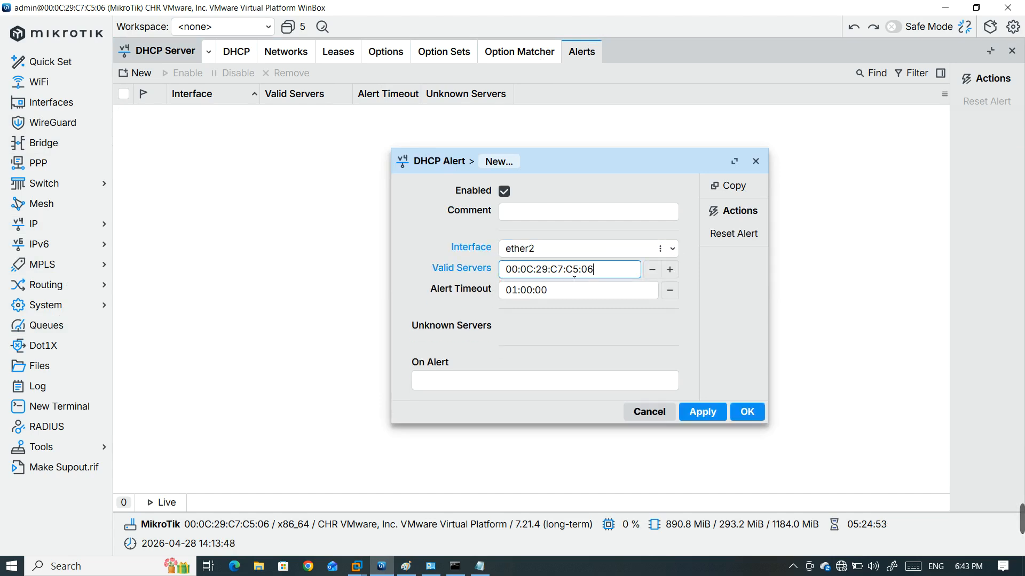
pyautogui.click(559, 296)
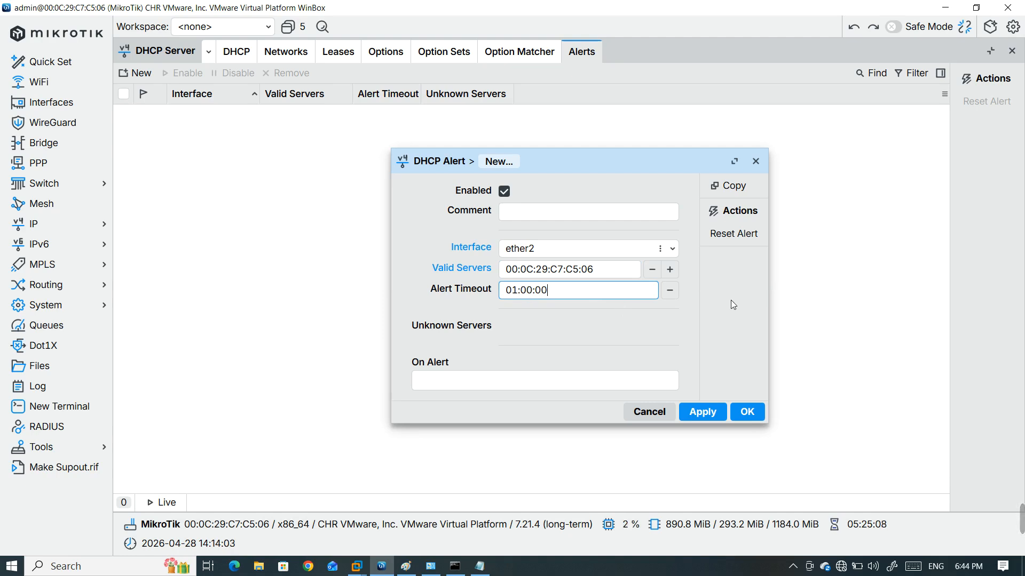
# Copy :log error message="Rogue DHCP Server Discovered" from the Notepad script file into the new alert's On Alert script
pyautogui.click(543, 381)
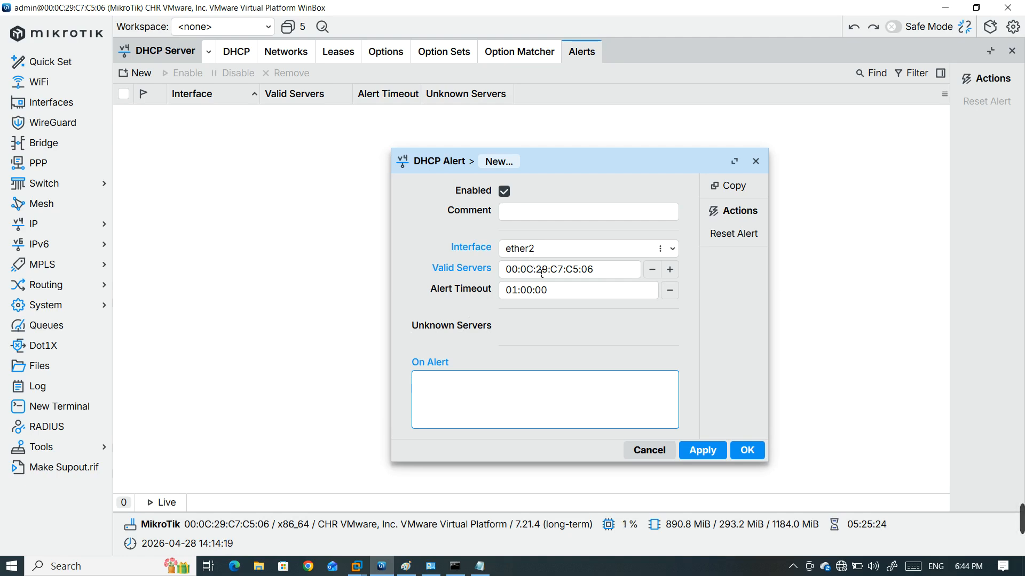
pyautogui.moveTo(603, 272); pyautogui.dragTo(507, 273)
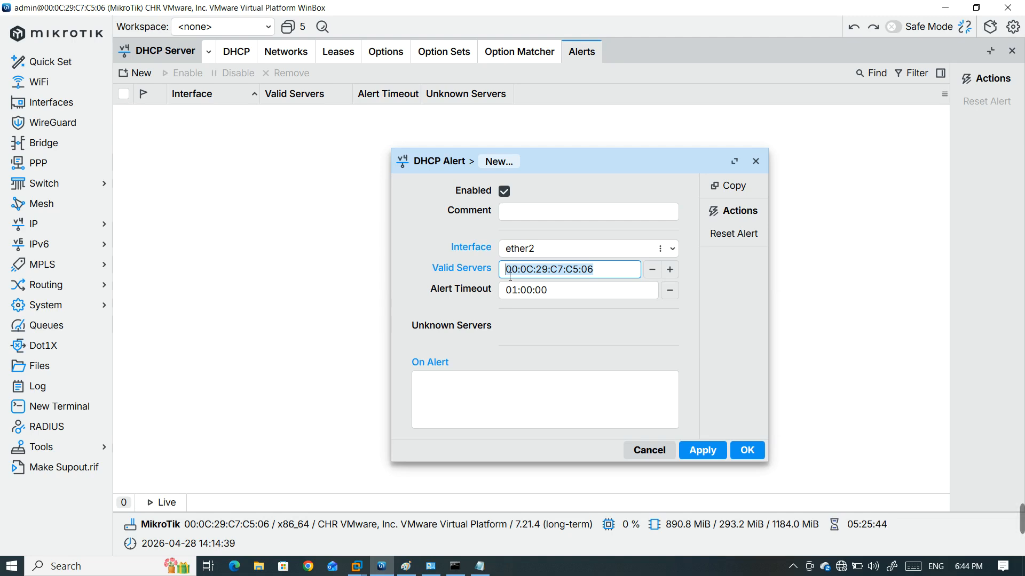
pyautogui.click(450, 383)
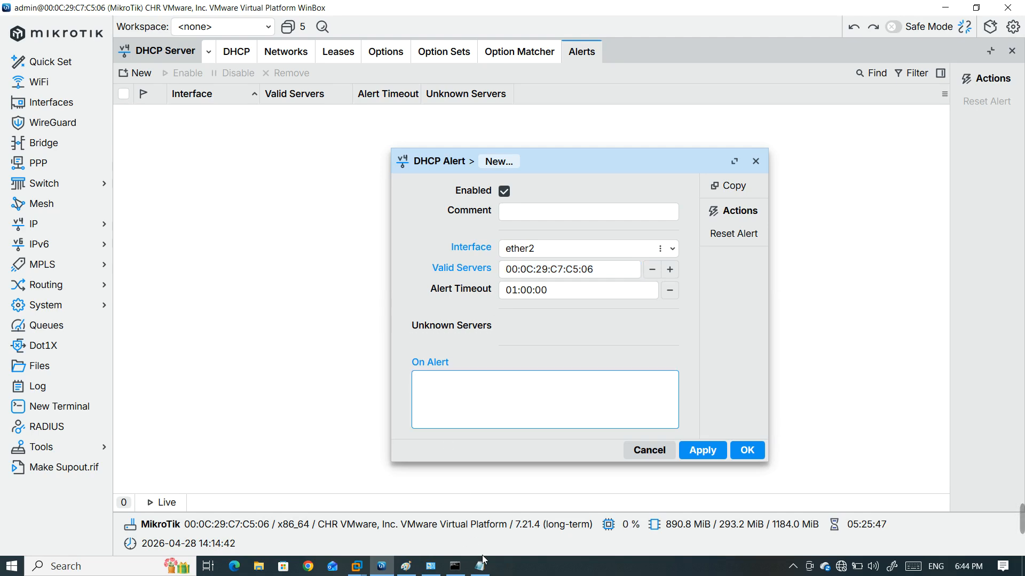
pyautogui.click(486, 571)
pyautogui.moveTo(475, 161); pyautogui.dragTo(54, 159)
pyautogui.hotkey('ctrl', 'c')
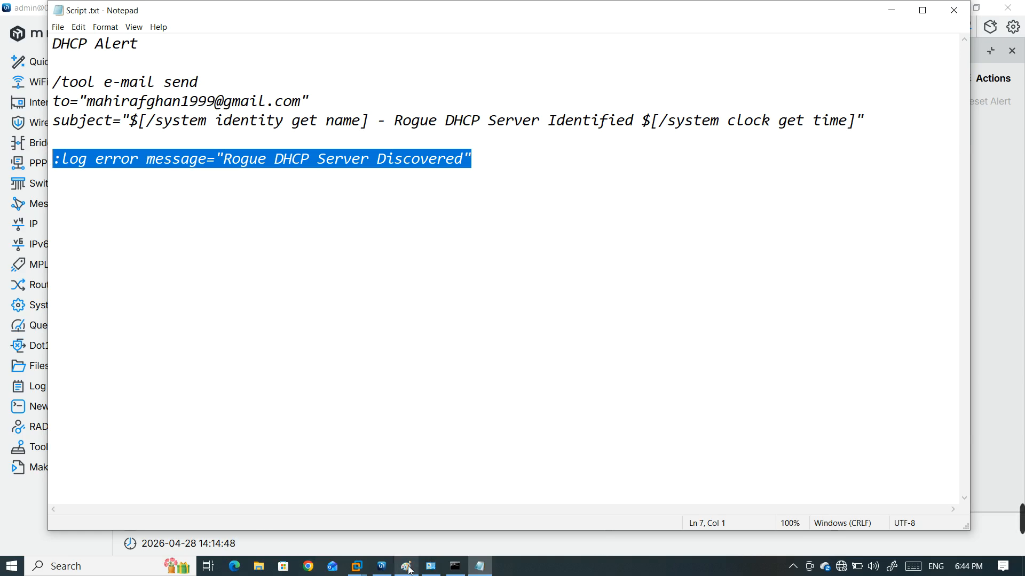
pyautogui.click(407, 566)
pyautogui.click(459, 418)
pyautogui.hotkey('ctrl', 'v')
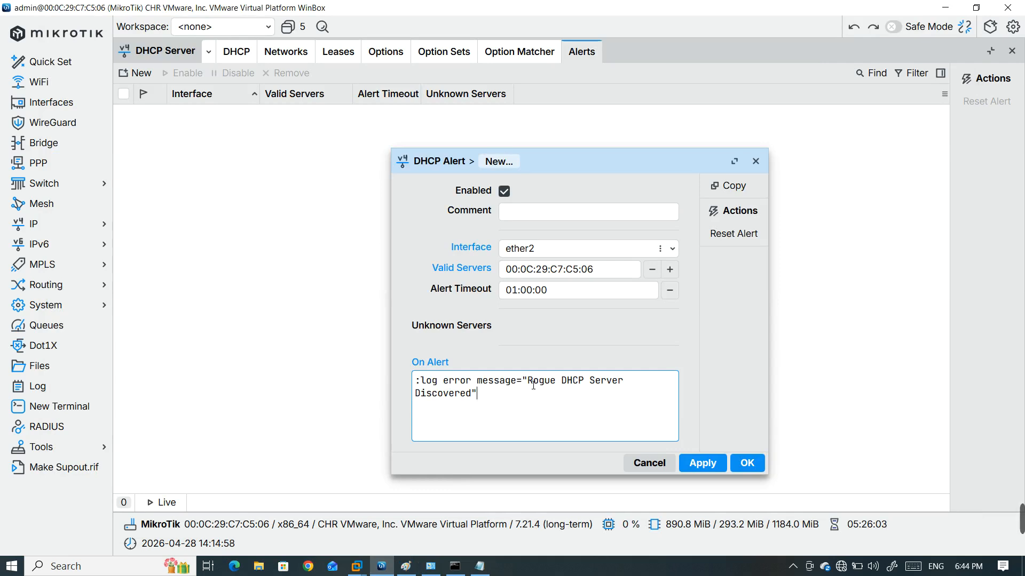
# Apply and save the new DHCP alert for ether2
pyautogui.moveTo(523, 380); pyautogui.dragTo(511, 409)
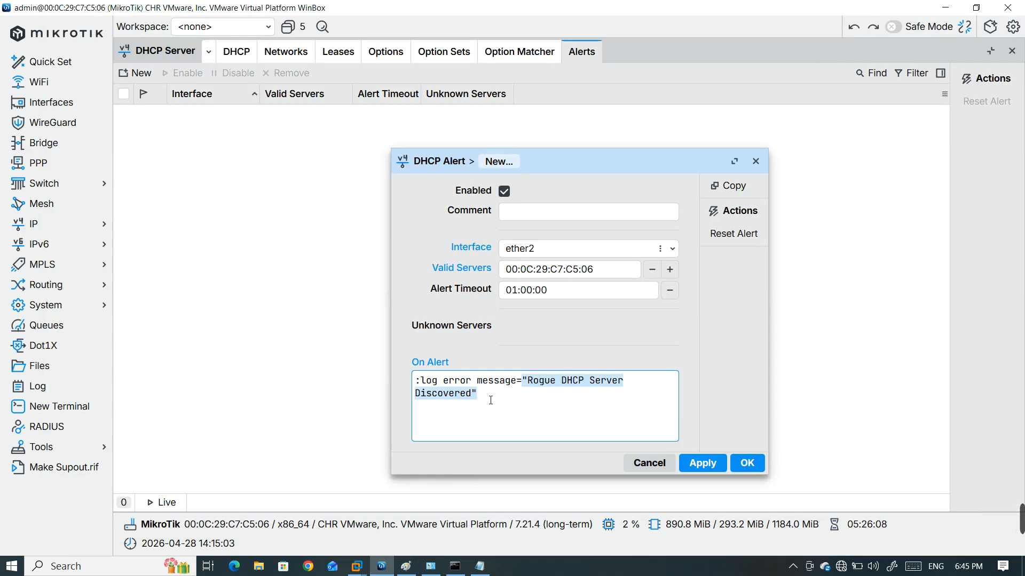
pyautogui.click(705, 463)
pyautogui.click(742, 463)
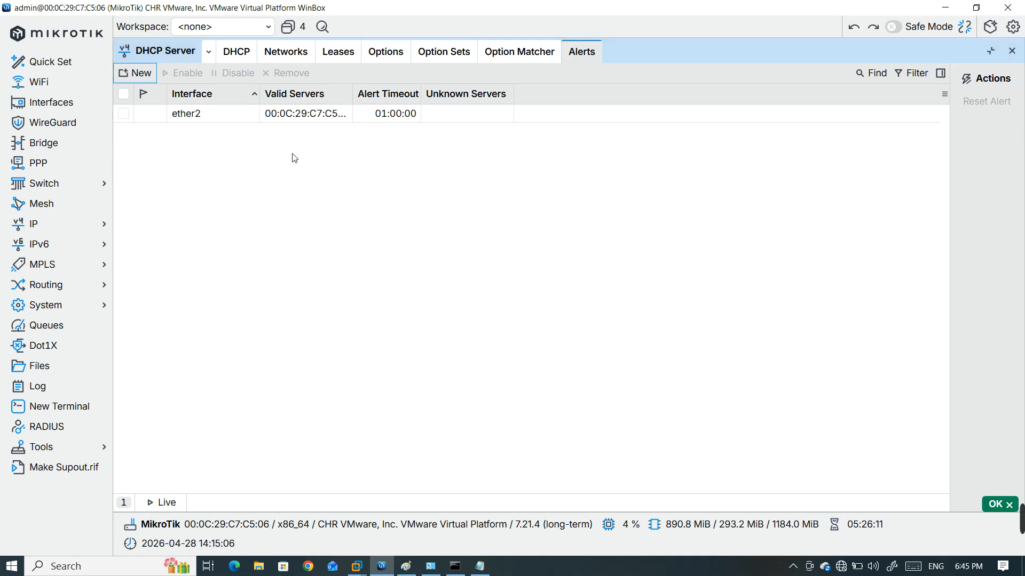
# Examine the router's log in a maximized view for recent DHCP alert entries and close it
pyautogui.click(291, 113)
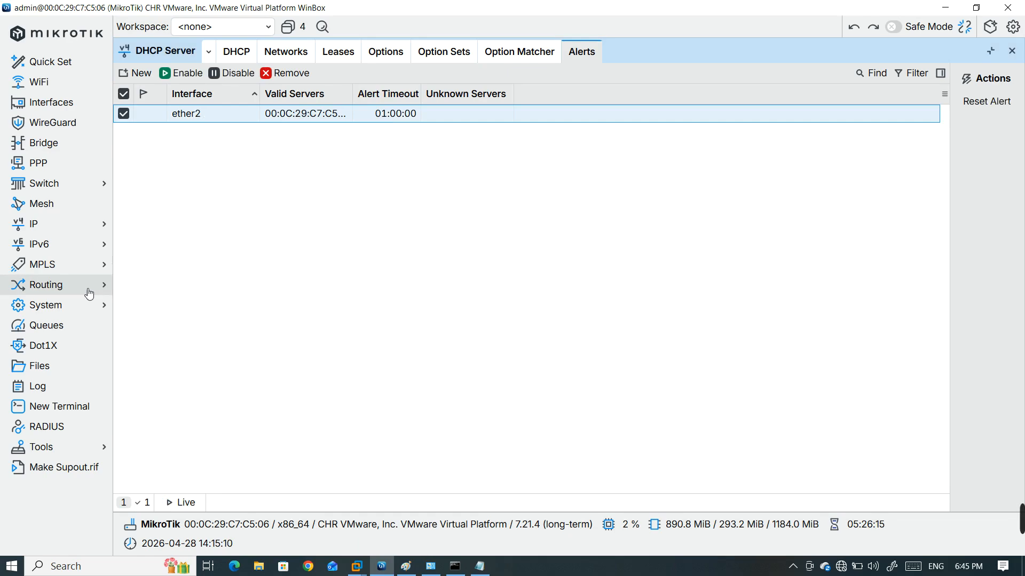
pyautogui.click(63, 389)
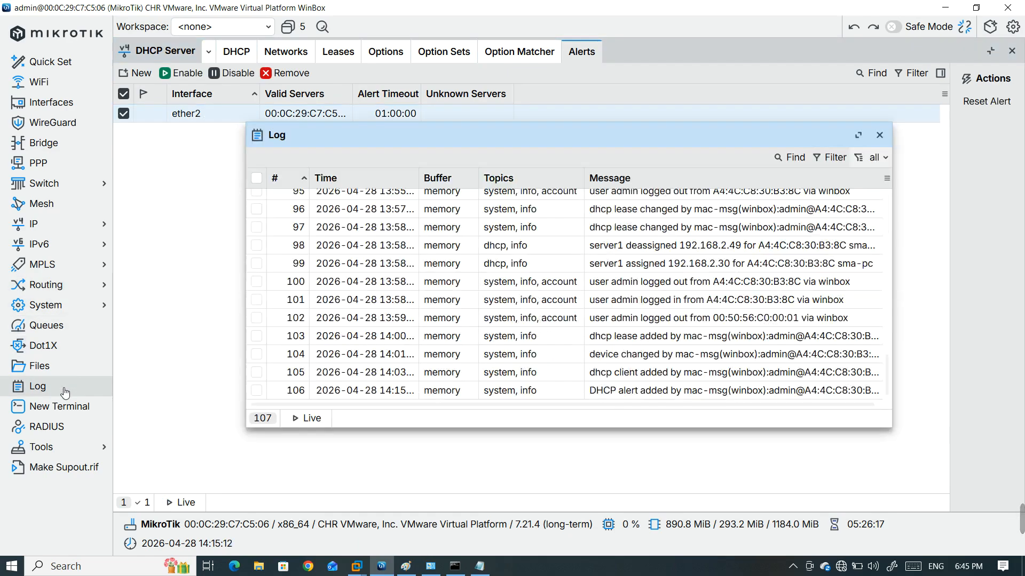
pyautogui.click(857, 135)
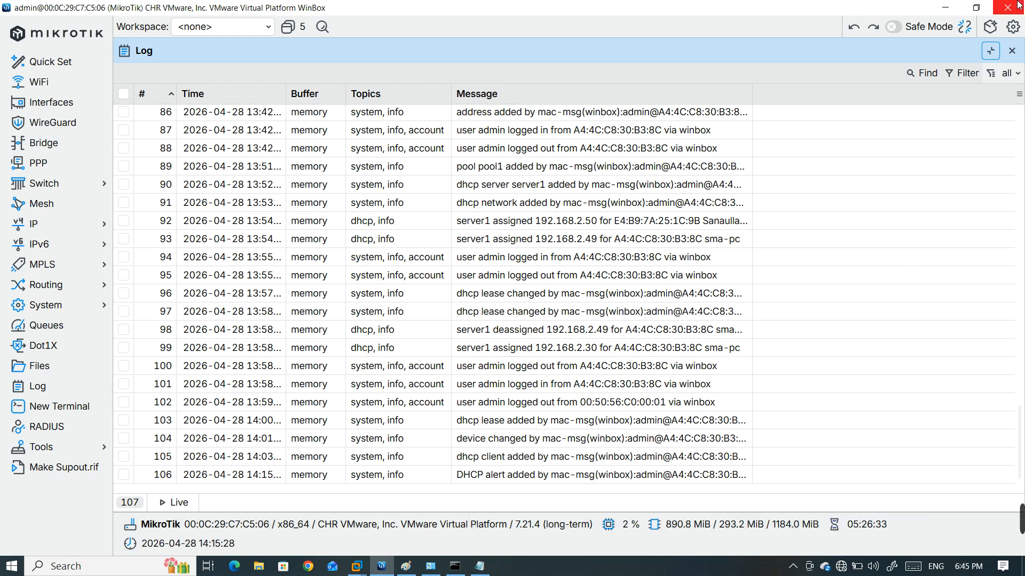
pyautogui.click(1012, 51)
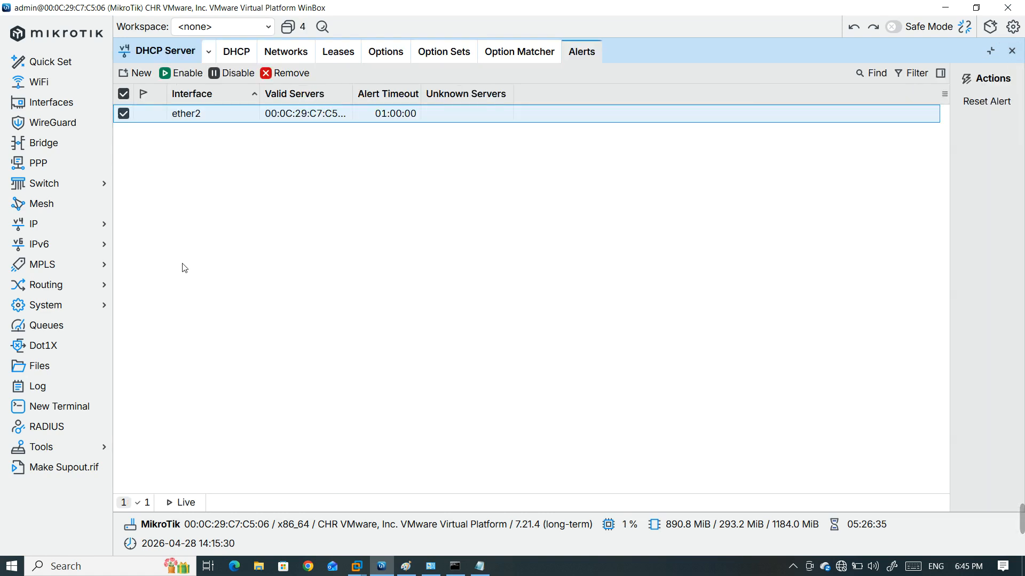
# Replace the ether2 alert's On Alert script with the /tool e-mail send command and its rogue DHCP server subject from the Notepad script file
pyautogui.click(87, 232)
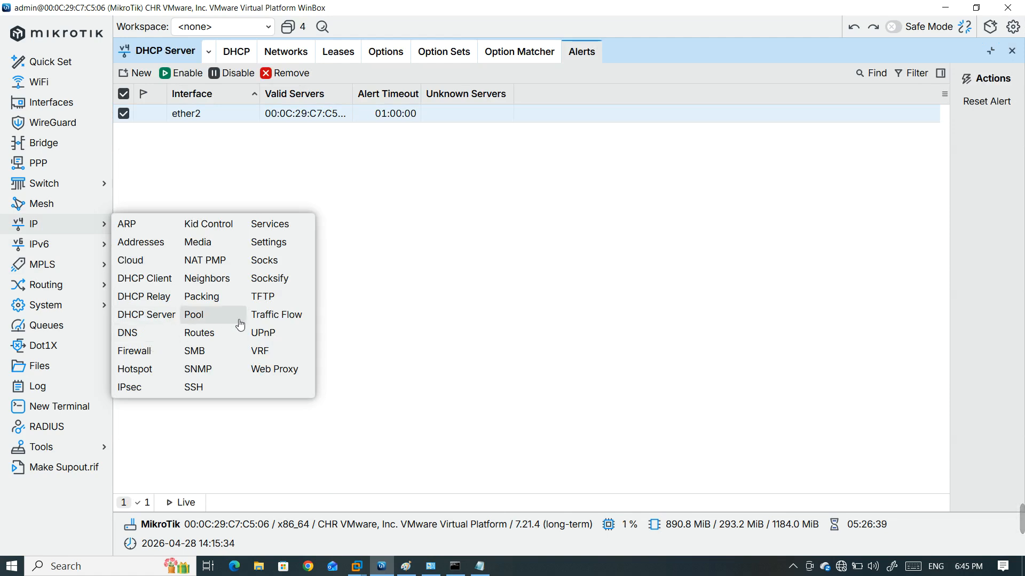
pyautogui.click(156, 320)
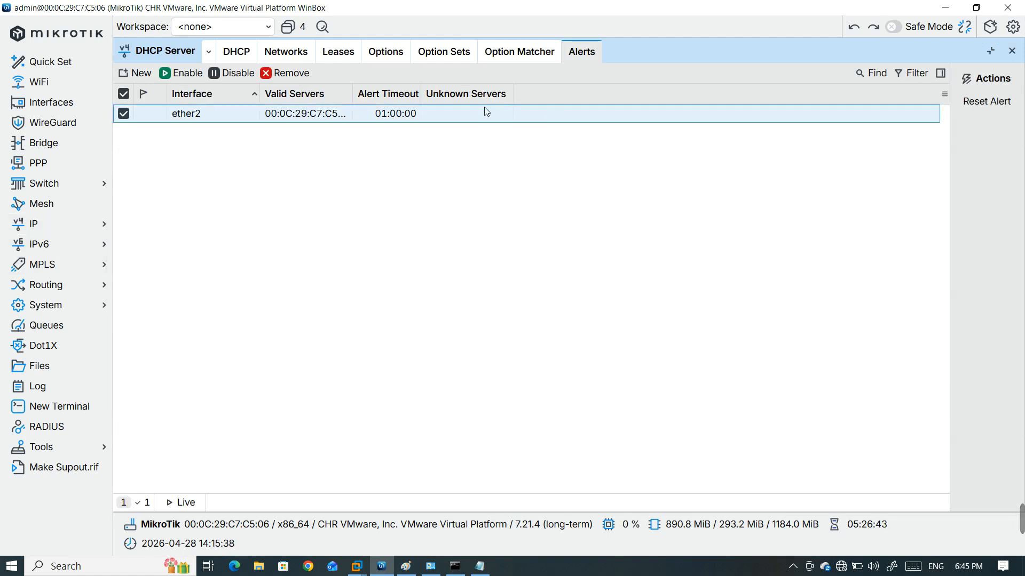
pyautogui.doubleClick(278, 115)
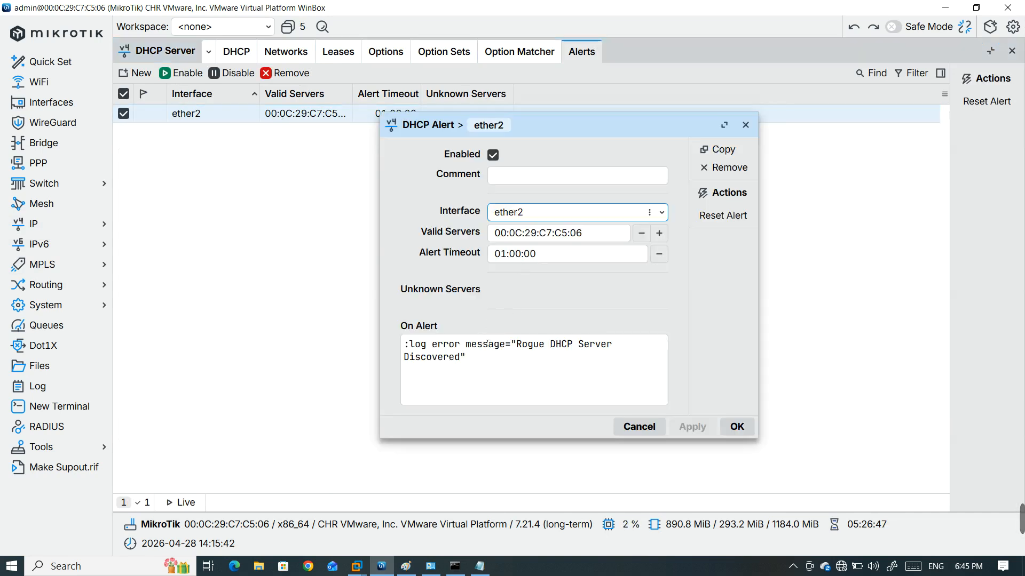
pyautogui.moveTo(467, 357); pyautogui.dragTo(426, 356)
pyautogui.press('Delete')
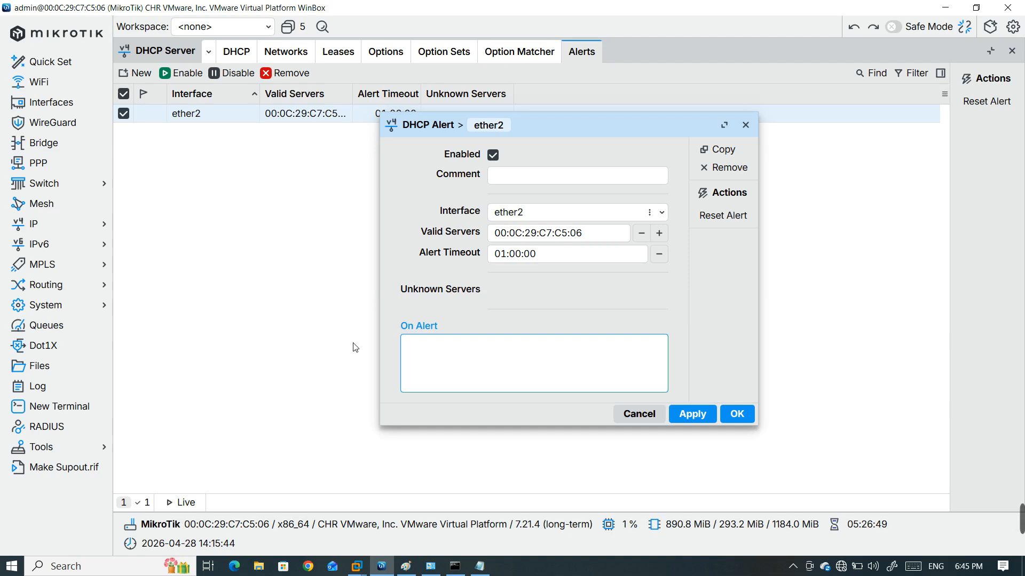
pyautogui.click(479, 566)
pyautogui.moveTo(898, 133); pyautogui.dragTo(59, 89)
pyautogui.hotkey('ctrl', 'c')
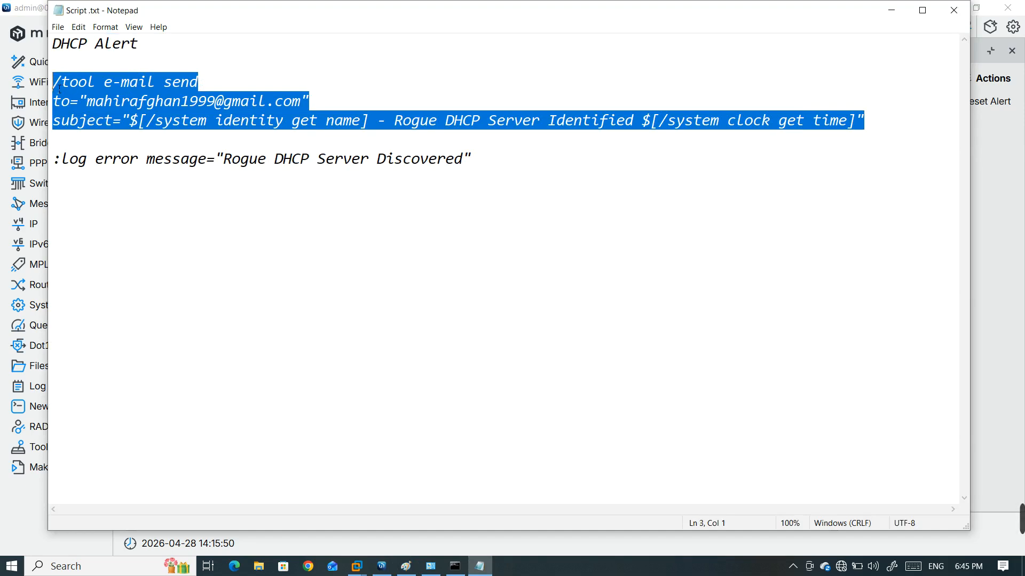
pyautogui.click(382, 566)
pyautogui.hotkey('ctrl', 'v')
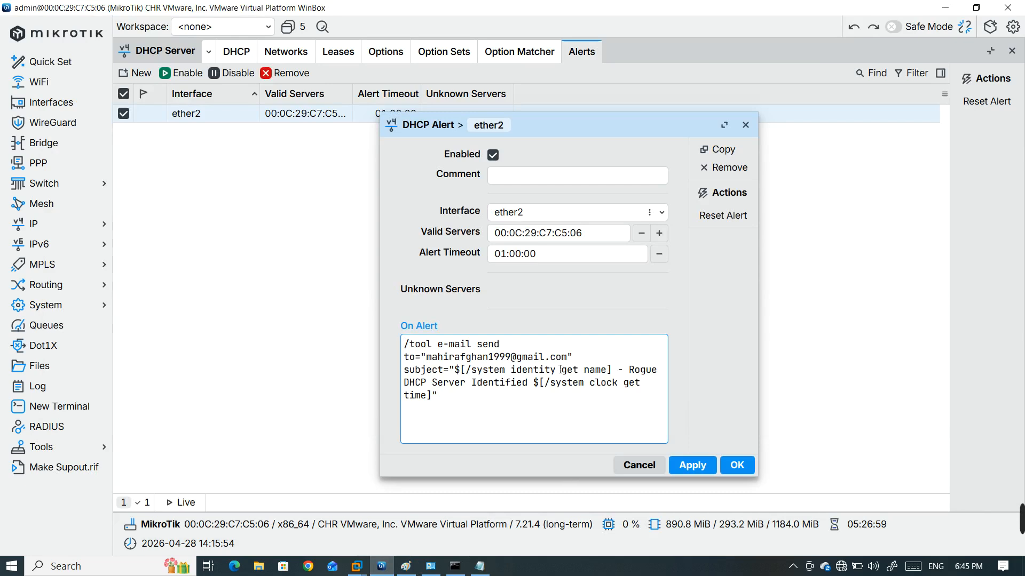
# Review the e-mail command, recipient, identity and clock variables in the On Alert script, and the alert's valid server address
pyautogui.moveTo(438, 347); pyautogui.dragTo(508, 349)
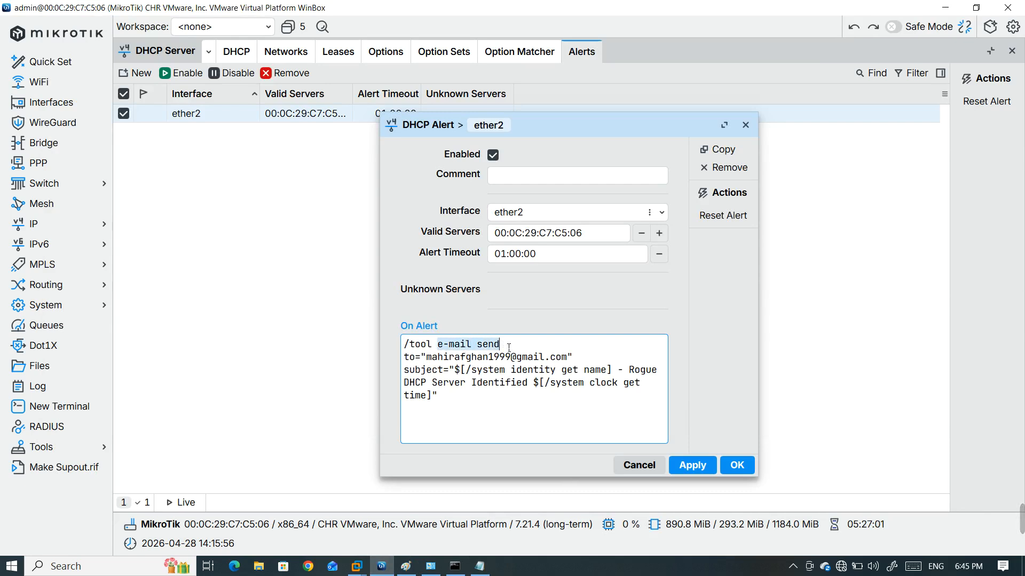
pyautogui.moveTo(422, 359); pyautogui.dragTo(449, 374)
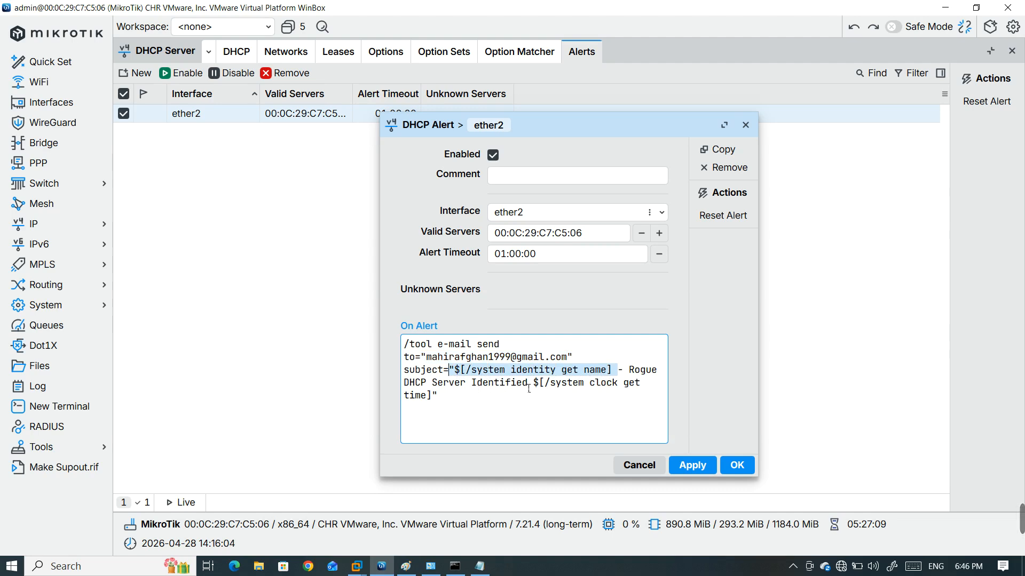
pyautogui.moveTo(535, 384); pyautogui.dragTo(567, 394)
pyautogui.click(573, 396)
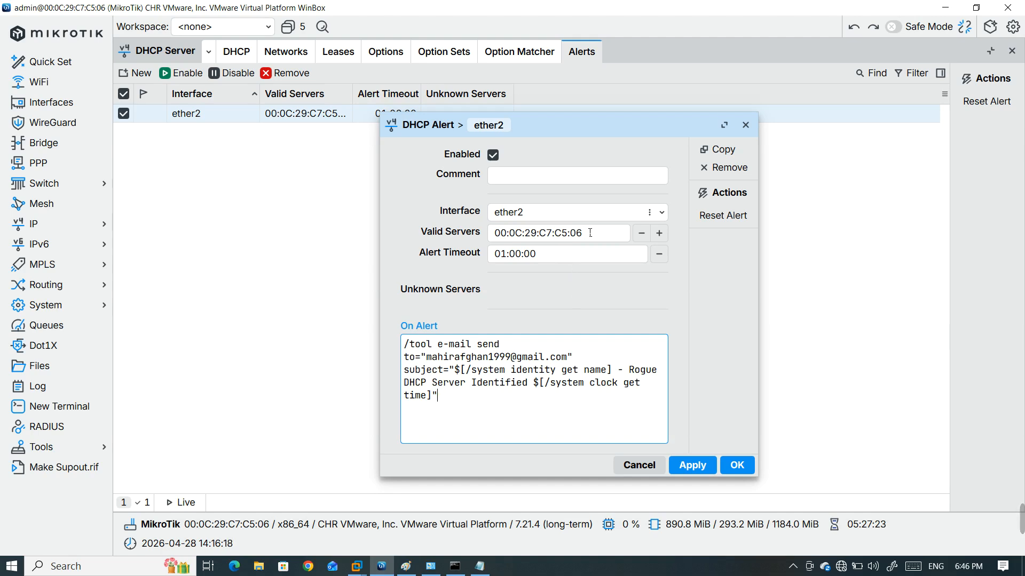
pyautogui.moveTo(591, 237); pyautogui.dragTo(494, 235)
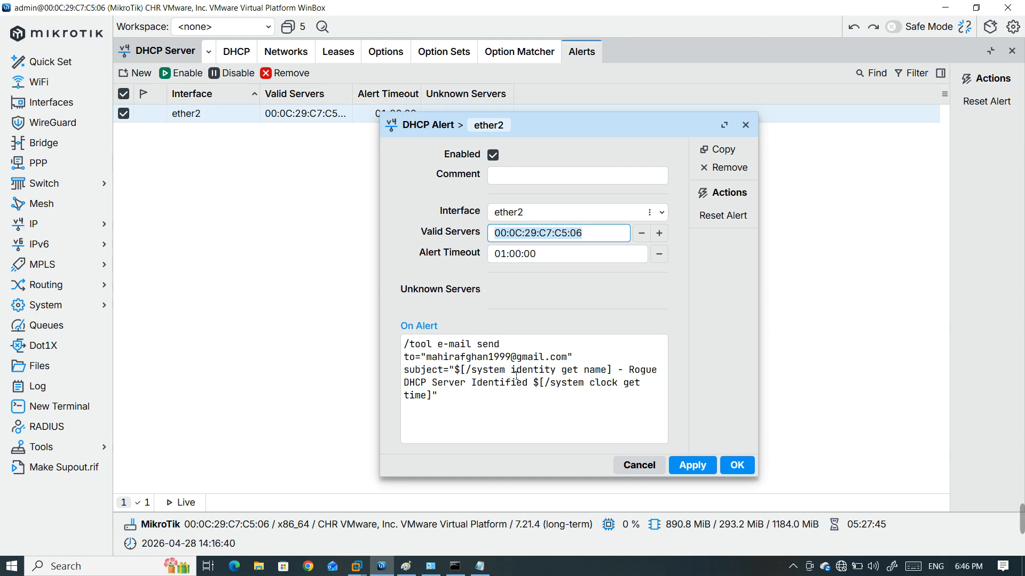
# Apply and save the e-mail script change on the ether2 DHCP alert
pyautogui.click(693, 466)
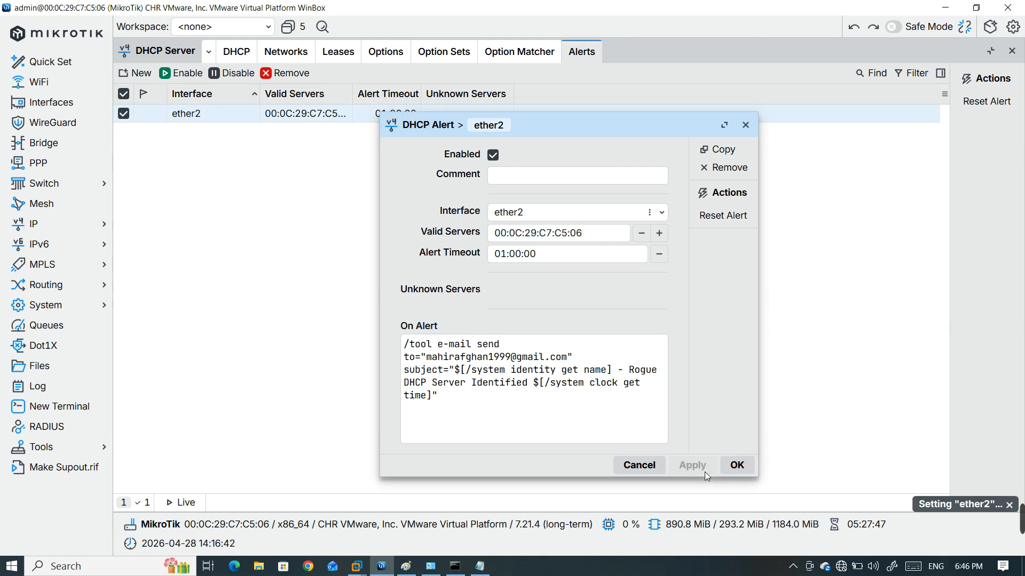
pyautogui.click(736, 467)
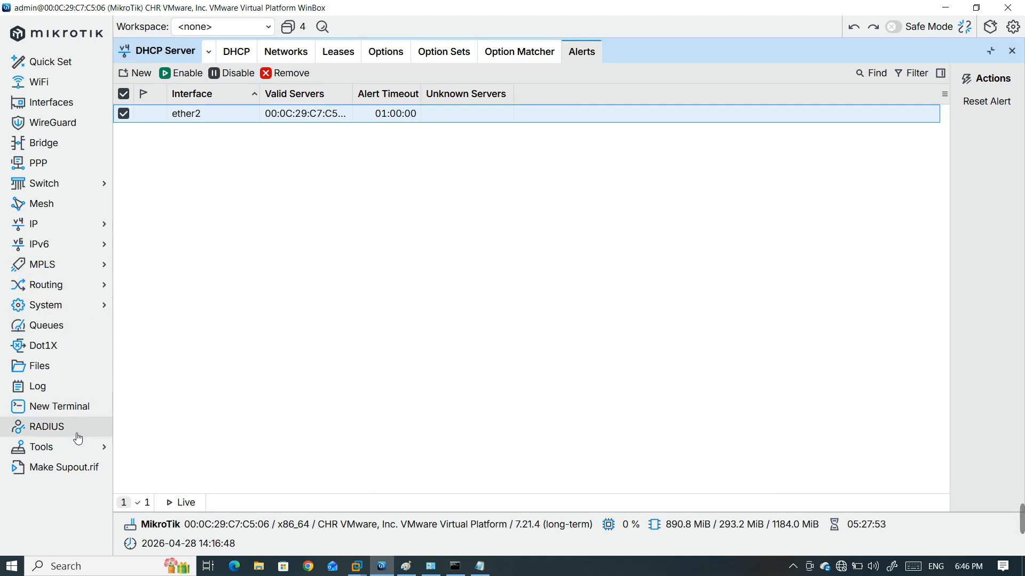
# Review the router's Email Settings for the server, port, sender and login fields, and close them
pyautogui.click(74, 451)
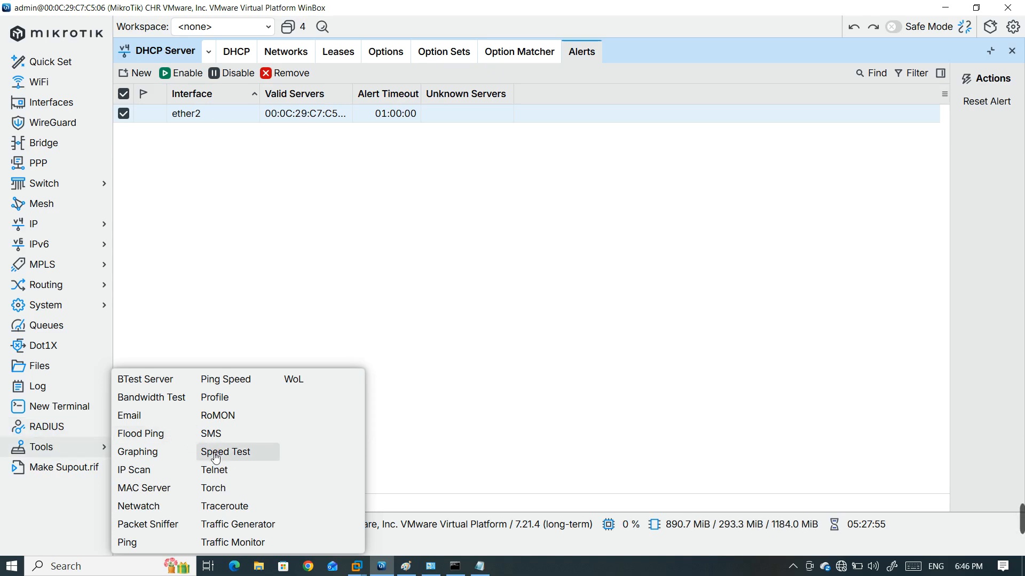
pyautogui.click(149, 417)
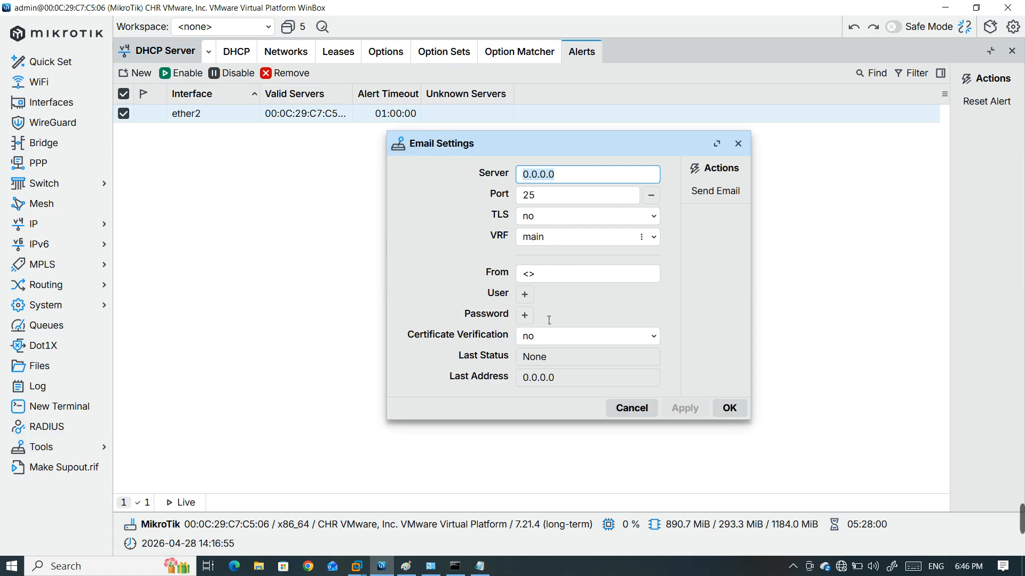
pyautogui.click(738, 143)
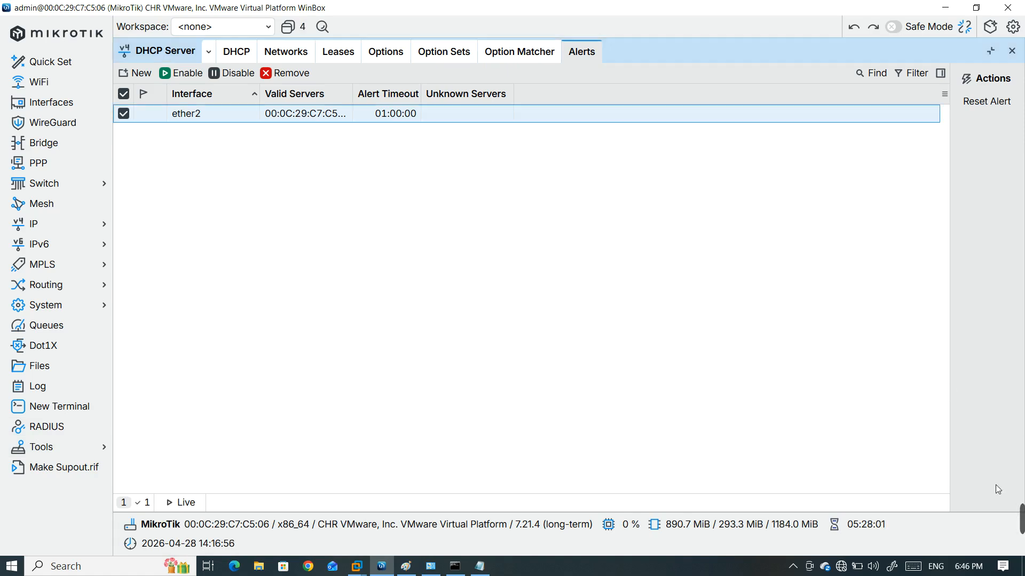
pyautogui.moveTo(1020, 519)
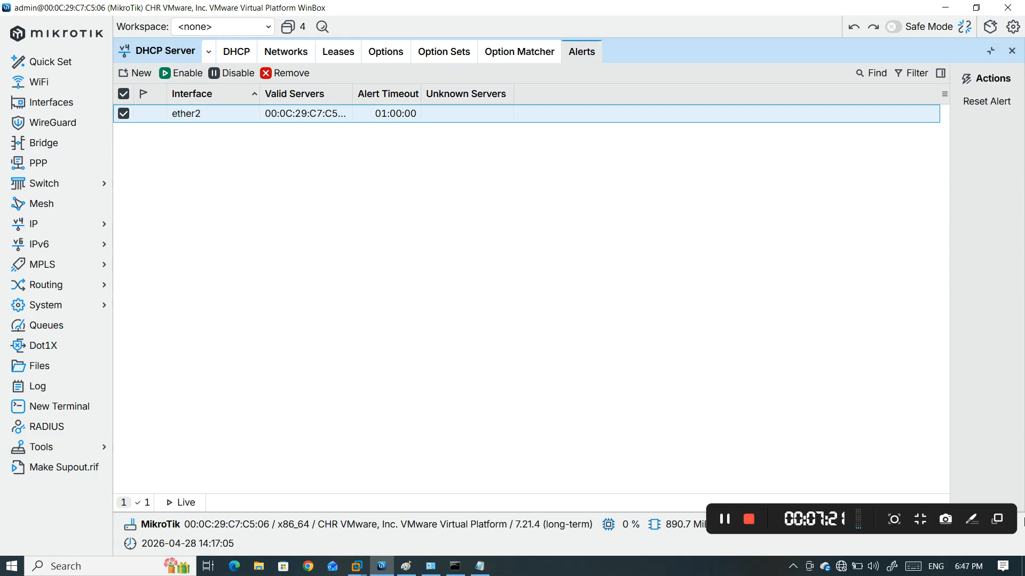
pyautogui.click(799, 404)
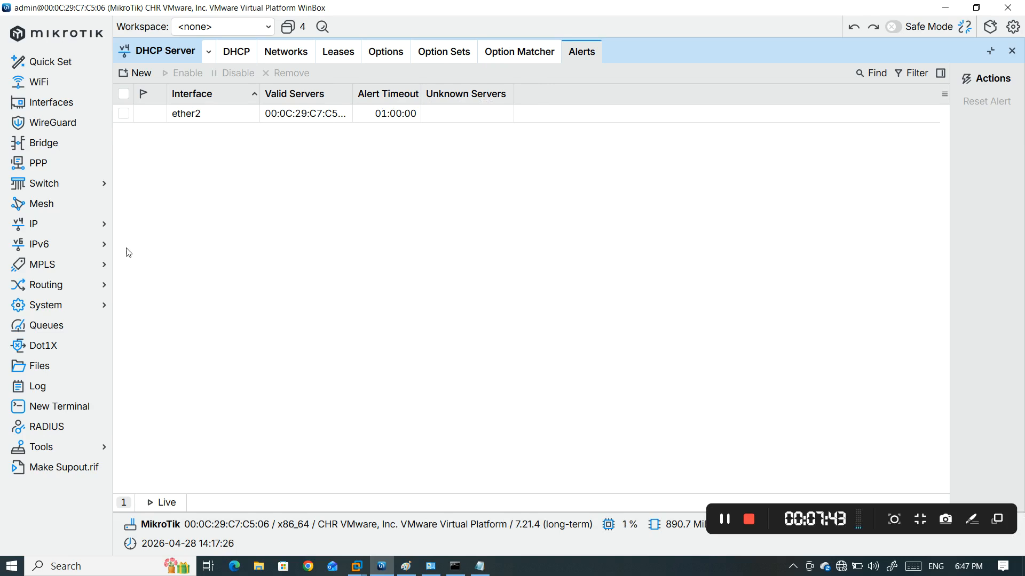
# Remove the DHCP client on the WAN interface
pyautogui.click(91, 224)
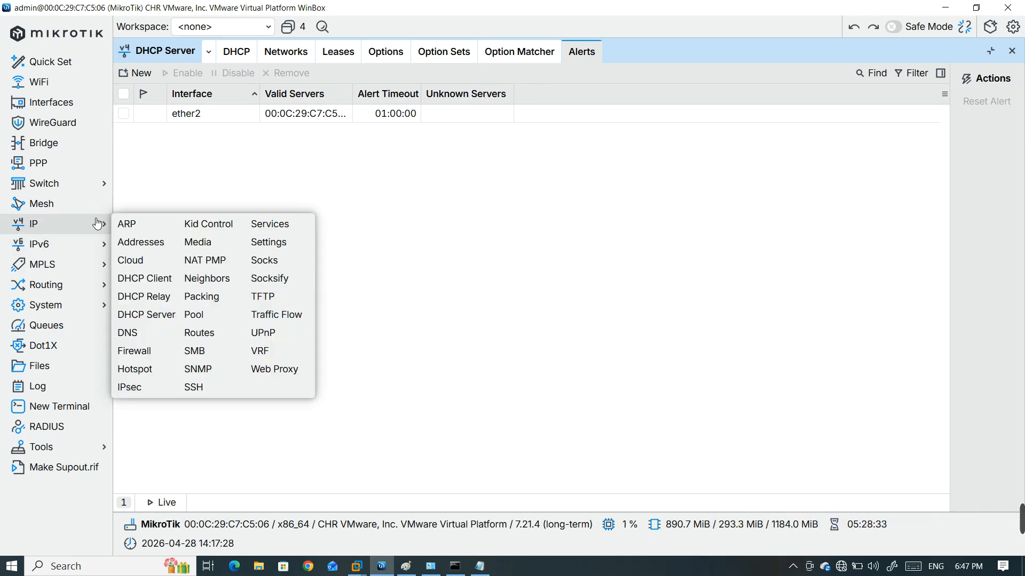
pyautogui.click(151, 278)
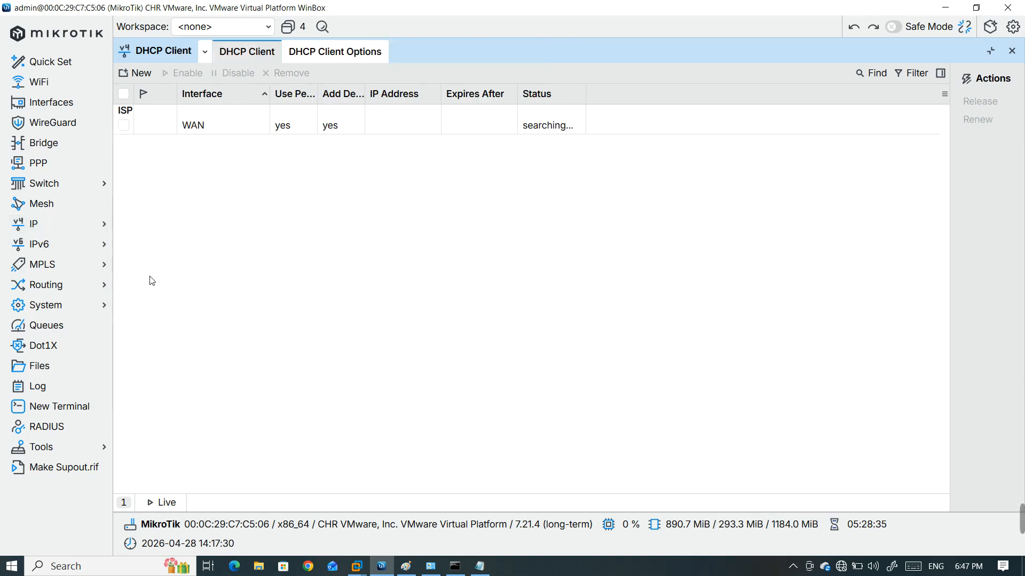
pyautogui.click(237, 128)
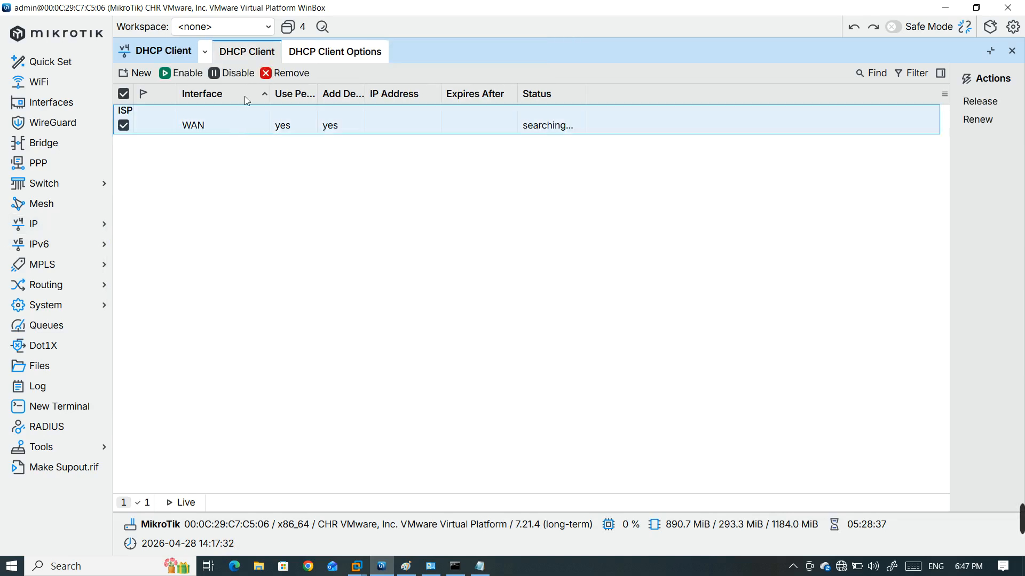
pyautogui.click(288, 72)
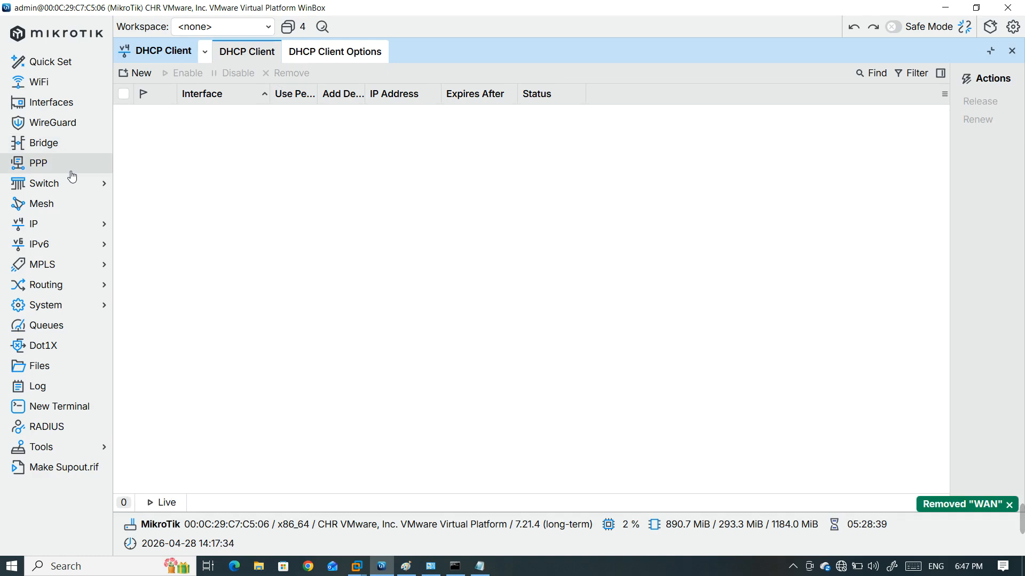
# Open the interfaces list and start a new IP address entry with the address 10.0.0.1/8
pyautogui.click(52, 102)
pyautogui.click(149, 201)
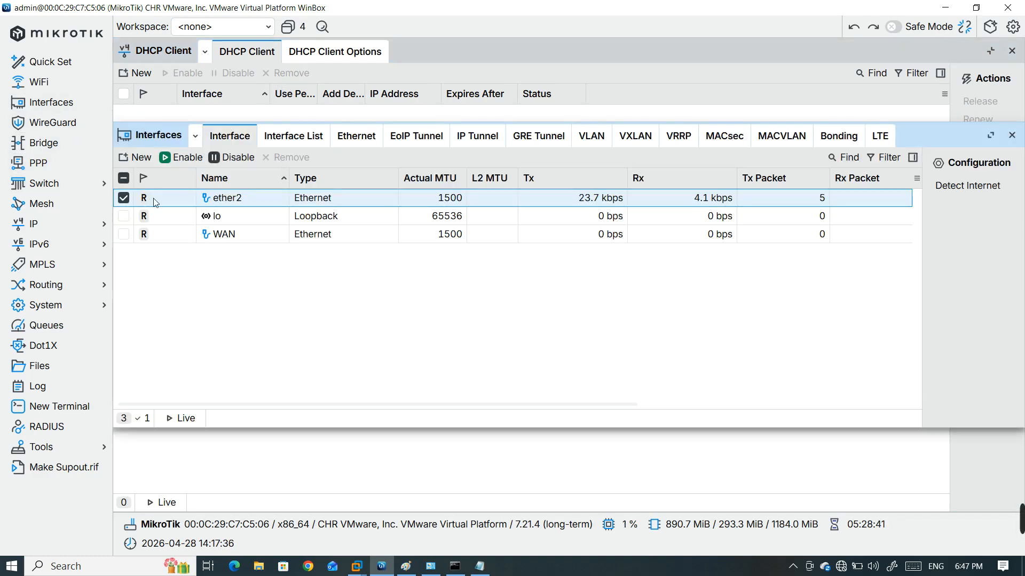
pyautogui.click(92, 225)
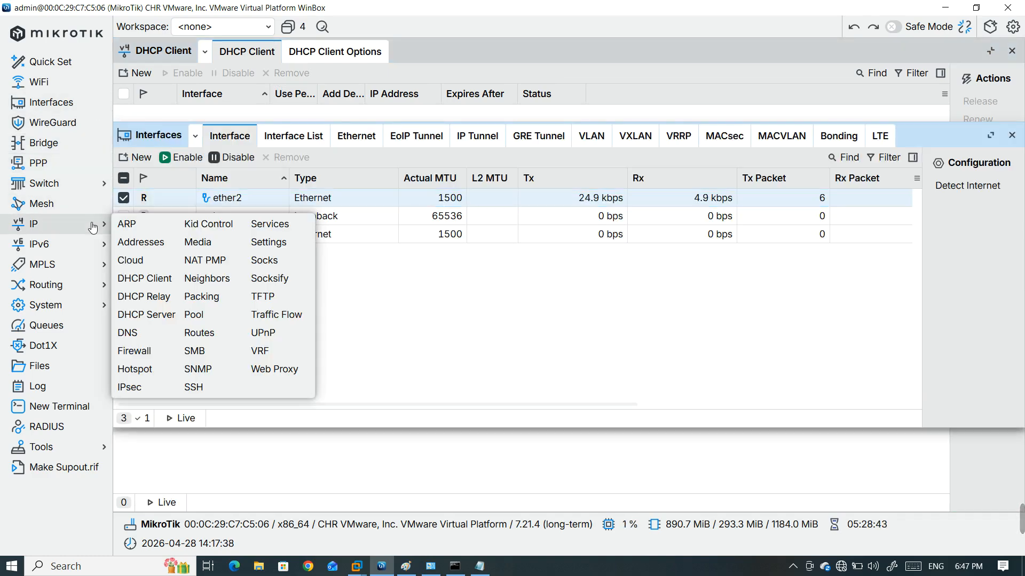
pyautogui.click(140, 242)
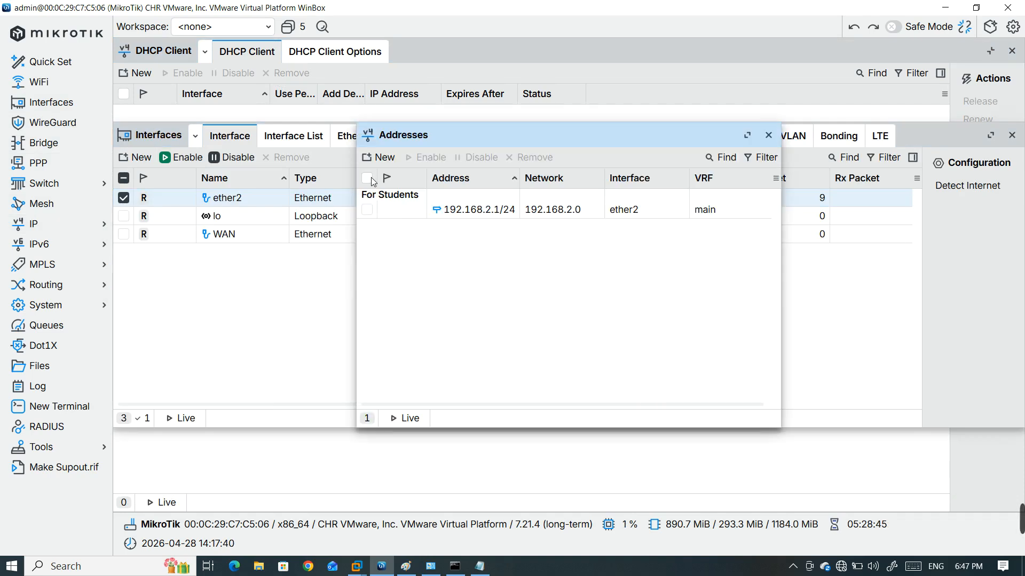
pyautogui.click(379, 157)
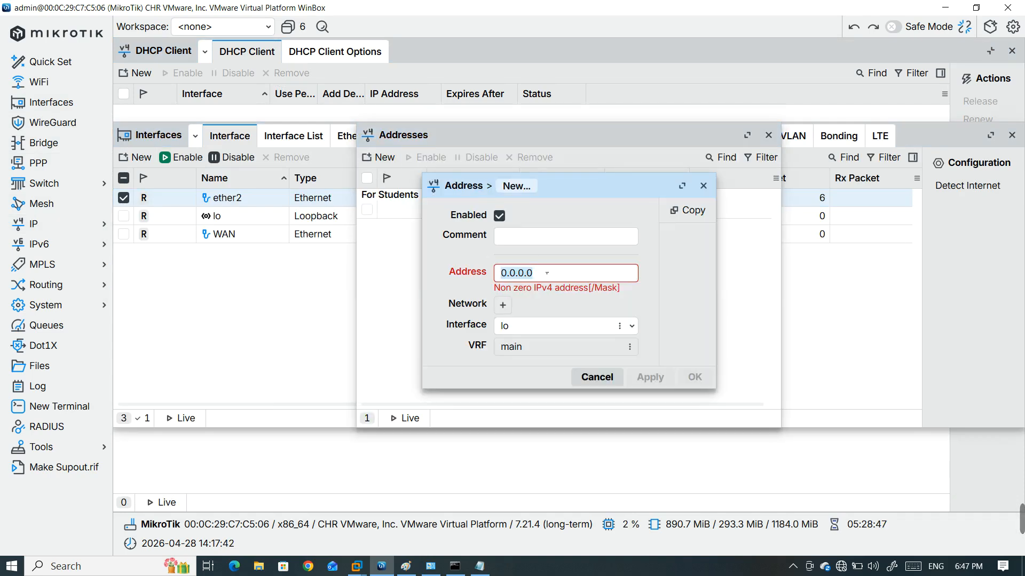
pyautogui.write('10.0.0.')
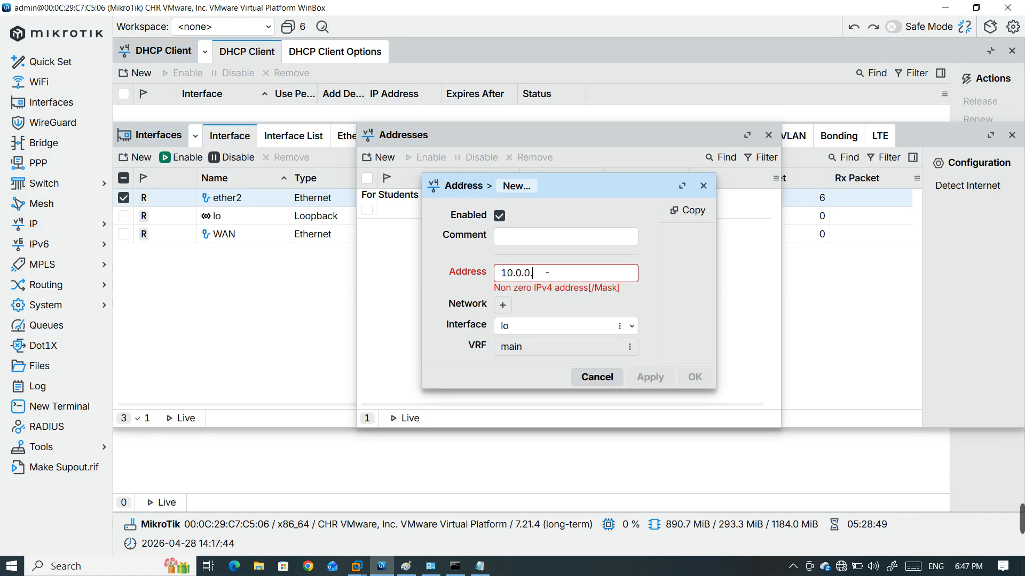
pyautogui.write('124')
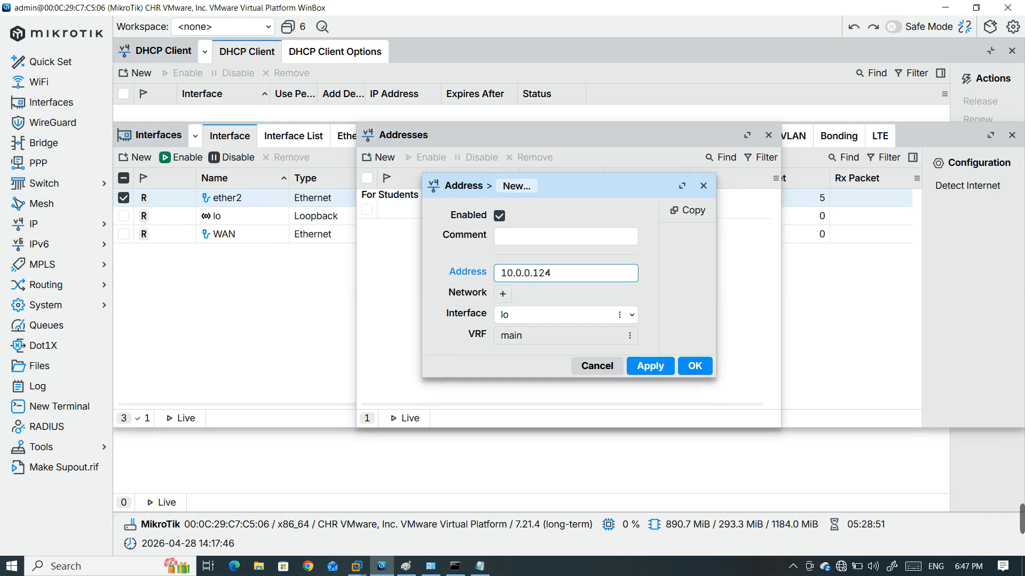
pyautogui.press('BackSpace')
pyautogui.press('BackSpace')
pyautogui.write('/')
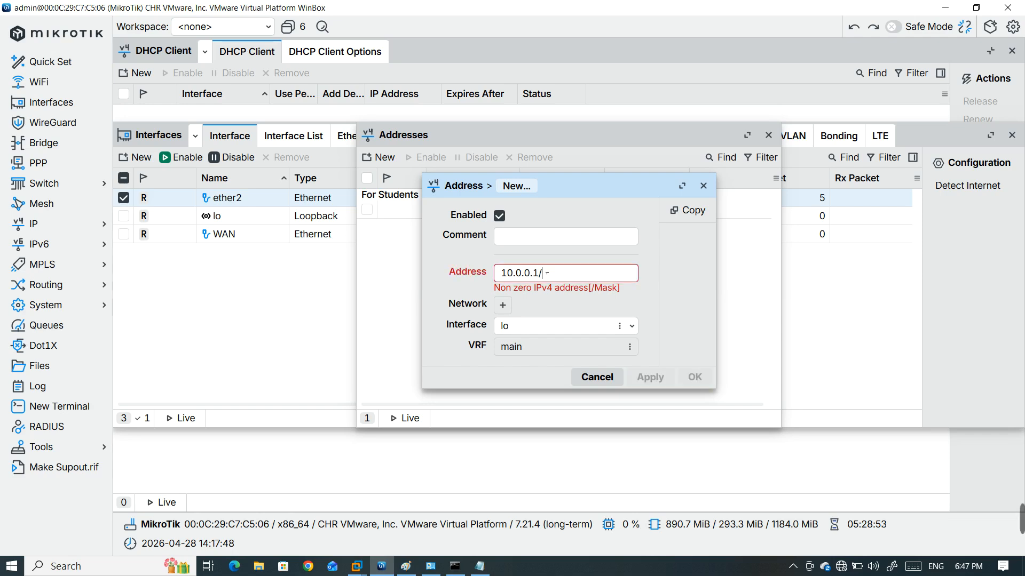
pyautogui.write('8')
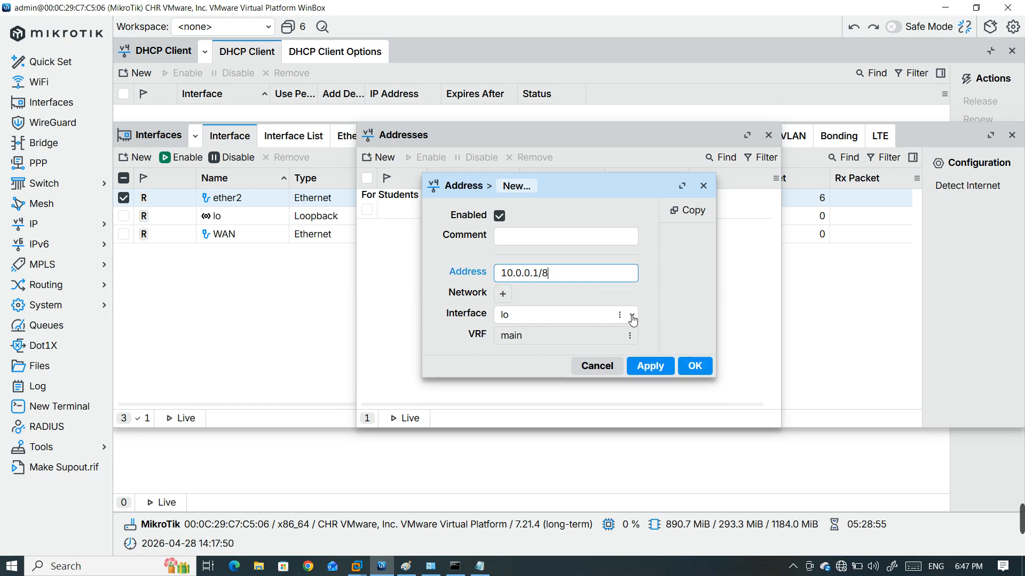
# Assign the new IP address to the WAN interface, save it and close the address list
pyautogui.click(617, 323)
pyautogui.click(581, 366)
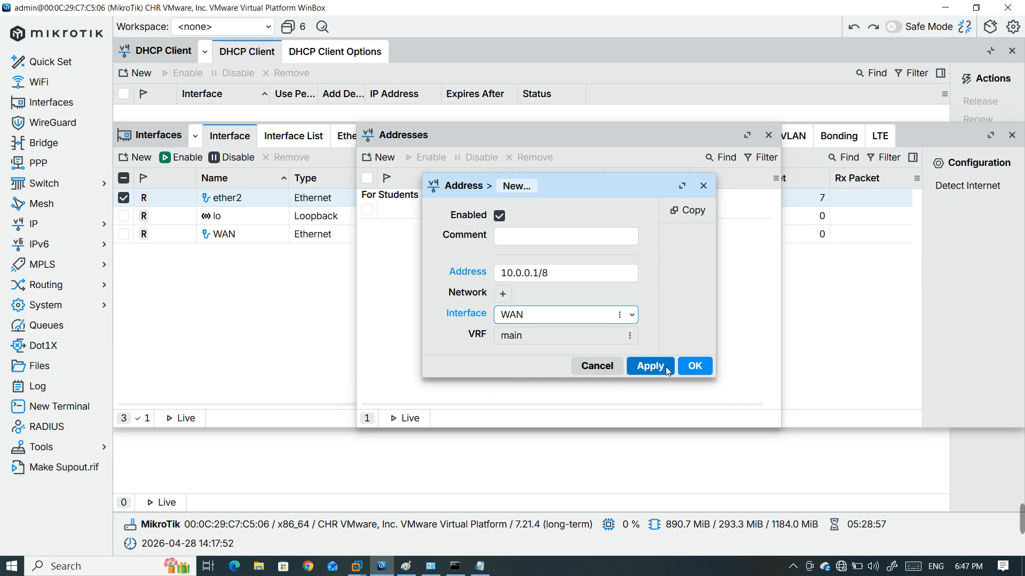
pyautogui.click(695, 367)
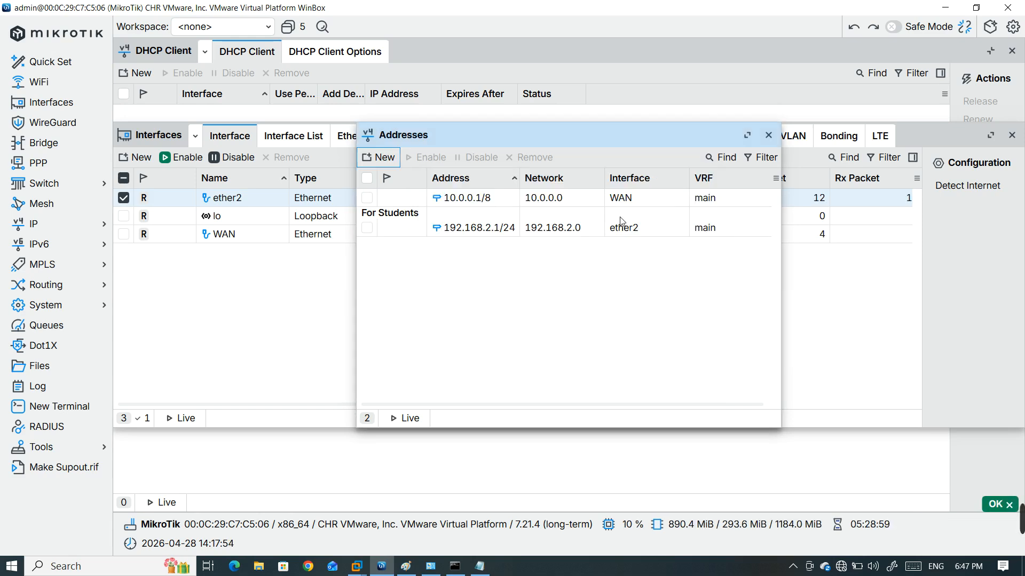
pyautogui.click(768, 135)
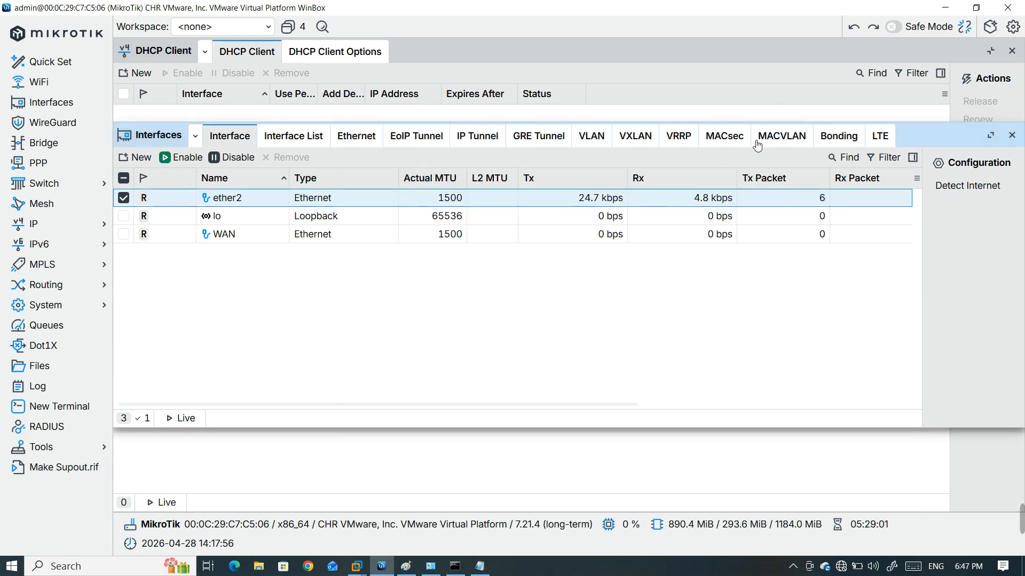
# Run DHCP Setup on the WAN interface, accepting the 10.0.0.0/8 address space and the 10.0.0.1 gateway
pyautogui.click(84, 226)
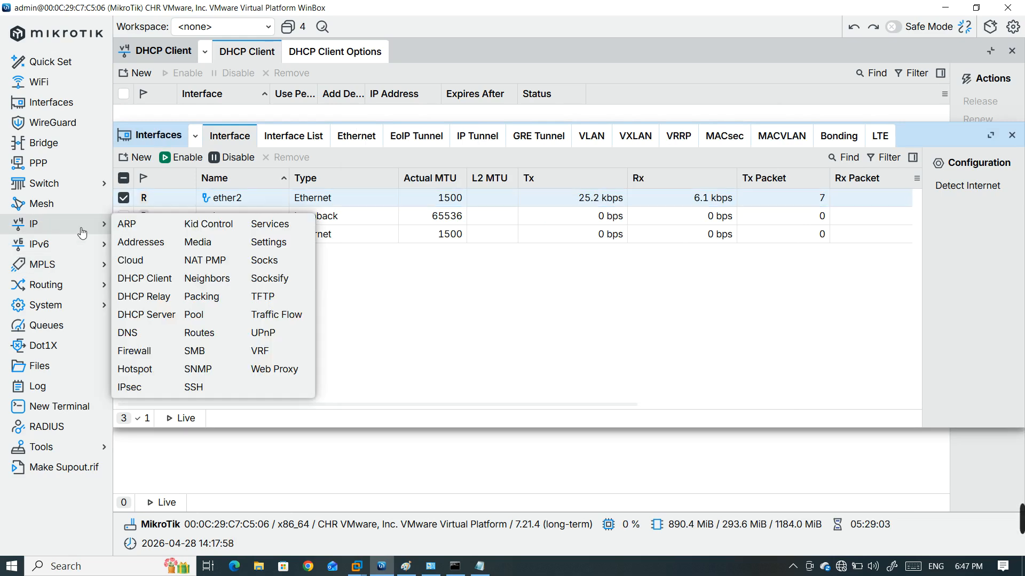
pyautogui.click(146, 314)
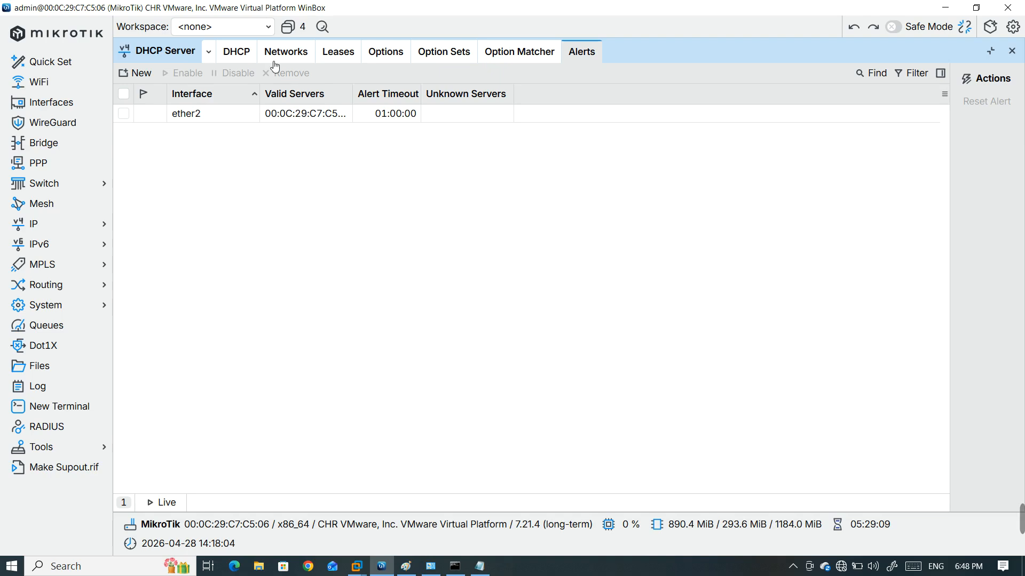
pyautogui.click(257, 57)
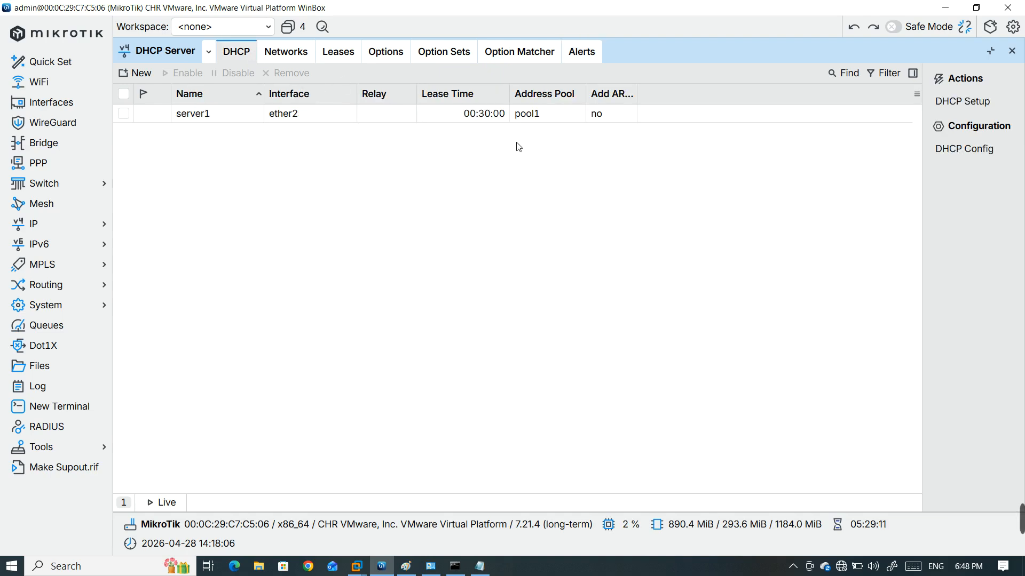
pyautogui.click(962, 103)
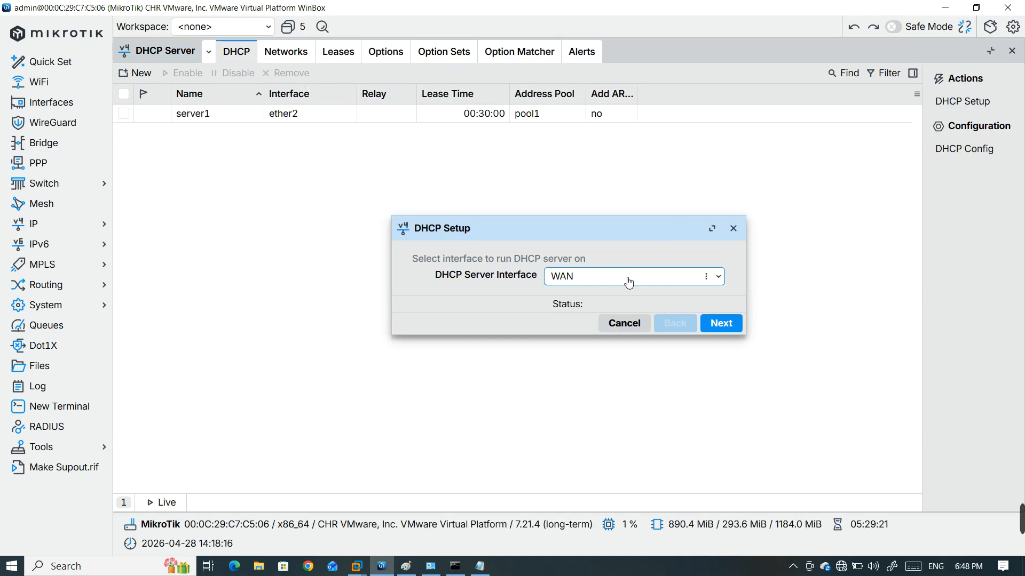
pyautogui.click(718, 277)
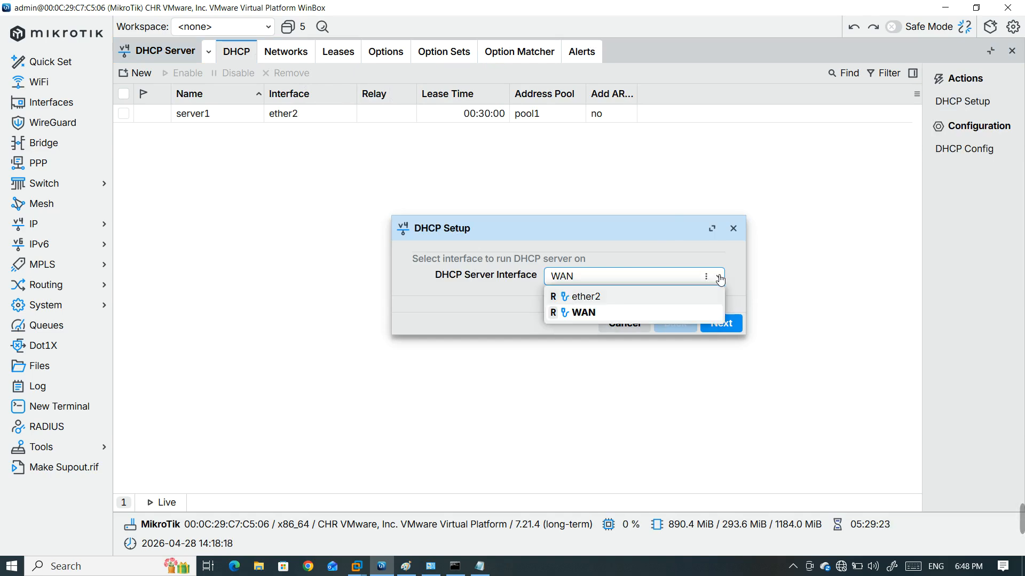
pyautogui.click(618, 313)
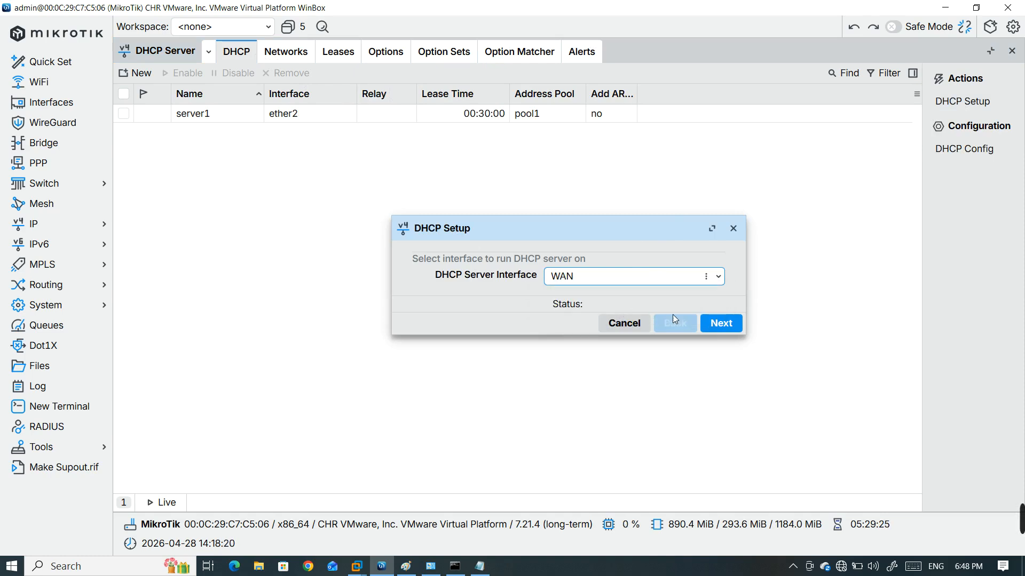
pyautogui.click(721, 323)
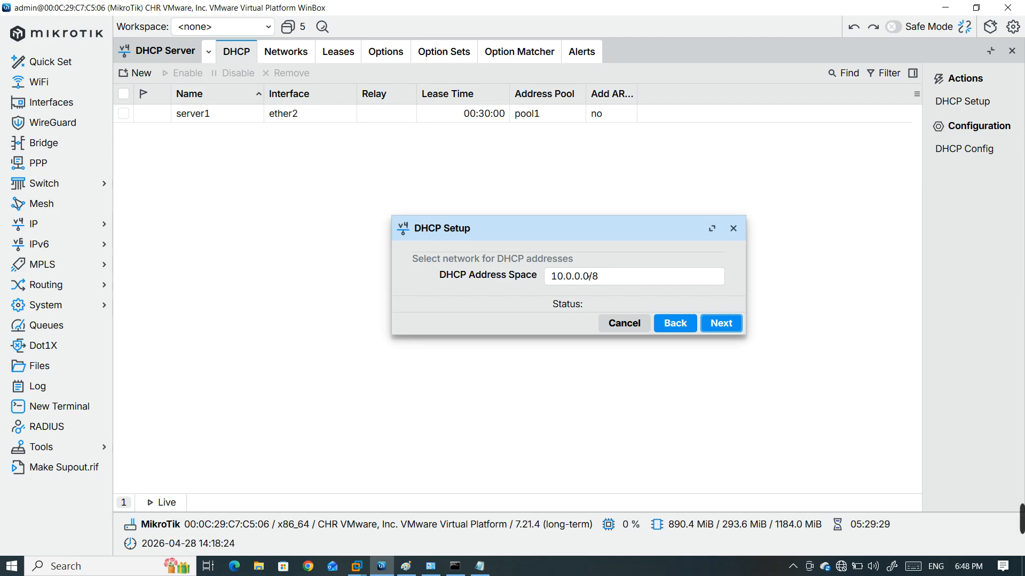
pyautogui.click(718, 323)
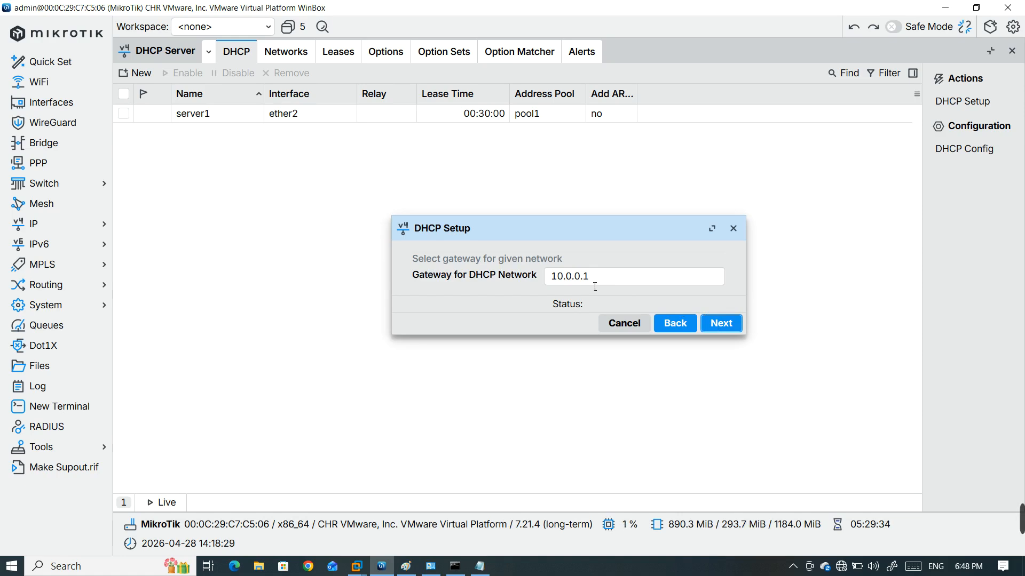
pyautogui.click(720, 324)
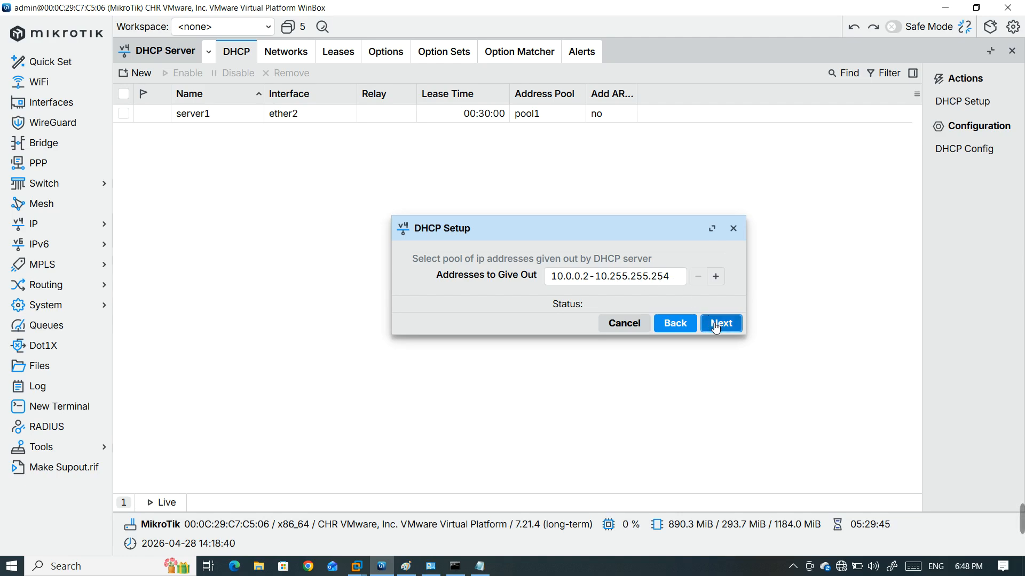
# Set the DHCP server's addresses to give out to 10.0.0.2-10.0.0.250
pyautogui.click(681, 278)
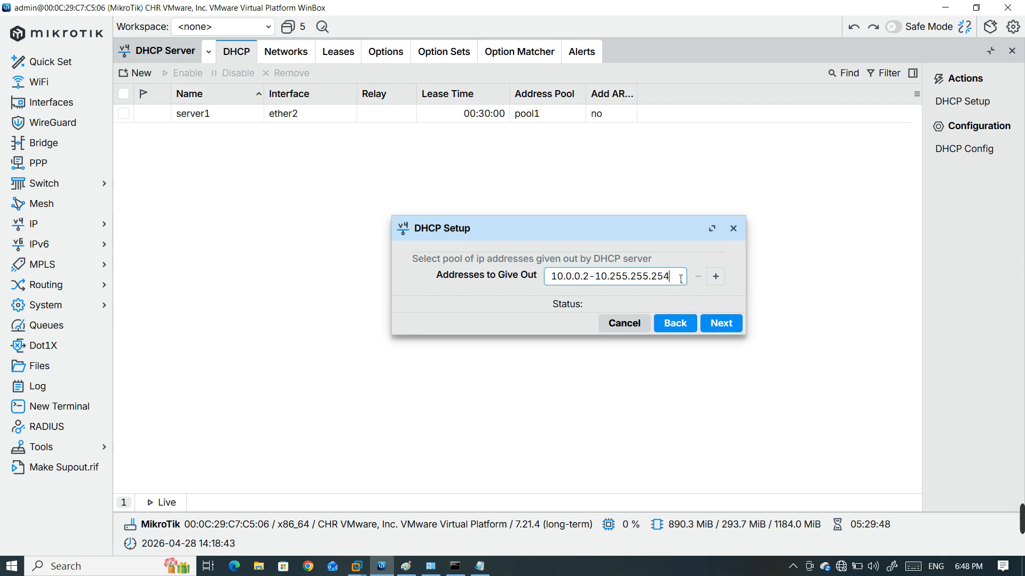
pyautogui.press('BackSpace')
pyautogui.press('BackSpace')
pyautogui.press('BackSpace')
pyautogui.press('BackSpace')
pyautogui.press('BackSpace')
pyautogui.press('BackSpace')
pyautogui.press('BackSpace')
pyautogui.press('BackSpace')
pyautogui.press('BackSpace')
pyautogui.press('BackSpace')
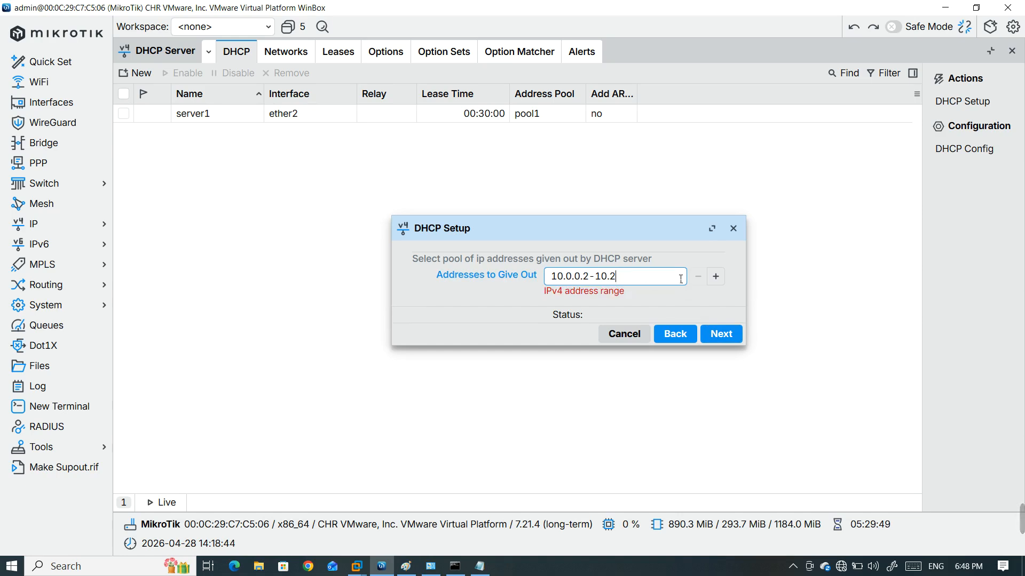
pyautogui.press('BackSpace')
pyautogui.write('0.0.')
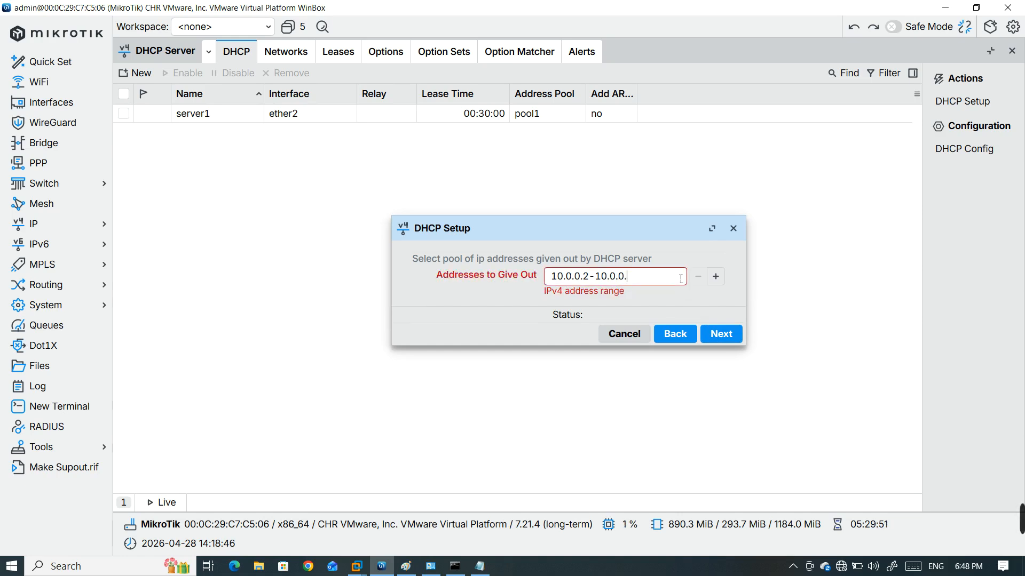
pyautogui.write('250')
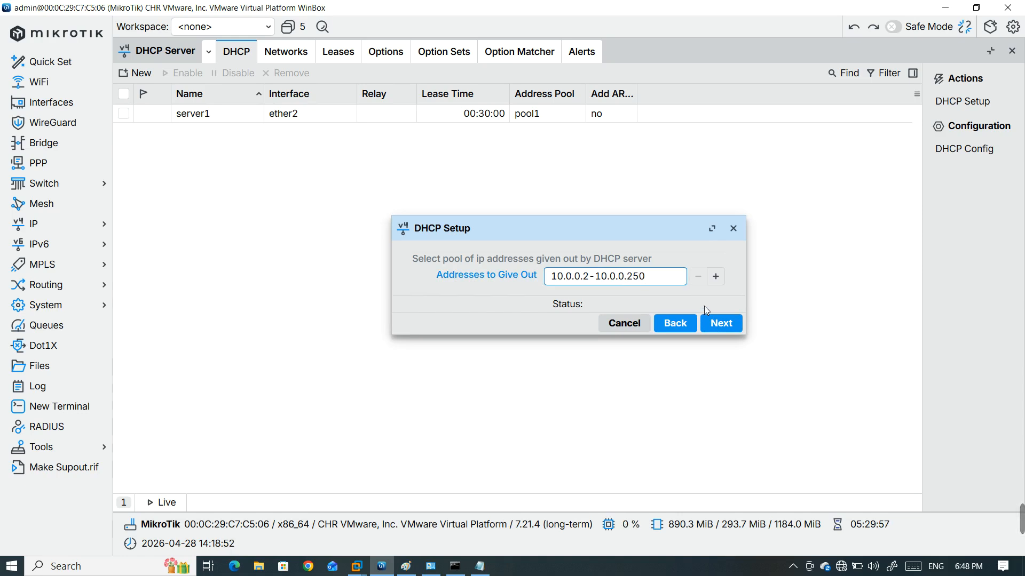
# Enable sending DNS servers to clients in the DHCP setup and enter 8.8.8.8 as the first DNS server
pyautogui.click(722, 323)
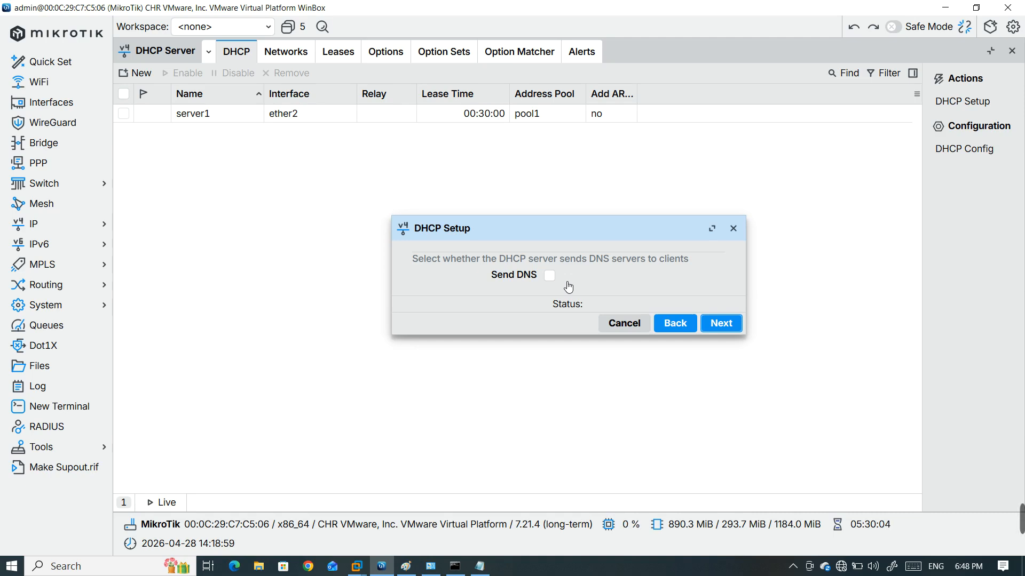
pyautogui.click(549, 276)
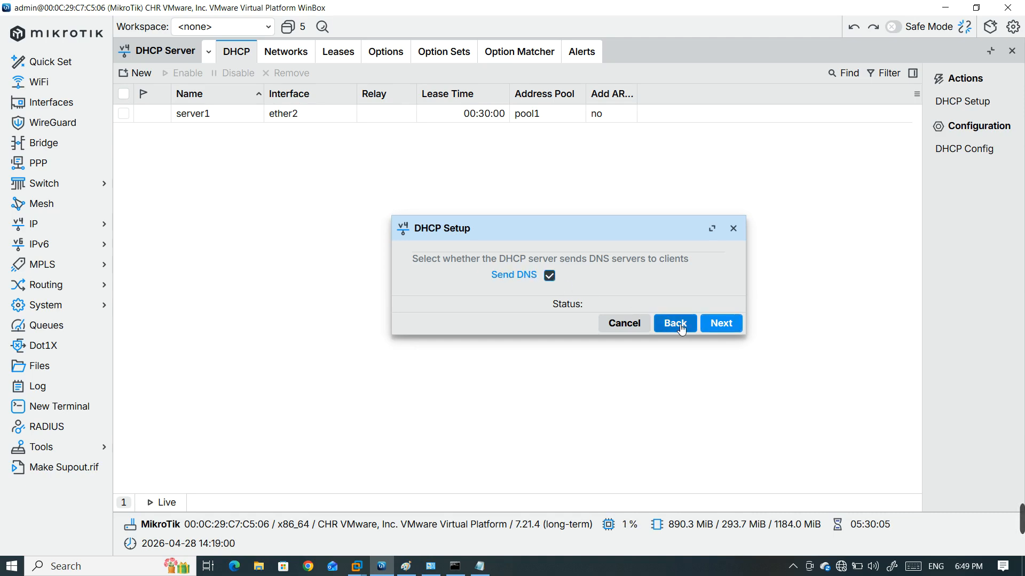
pyautogui.click(720, 324)
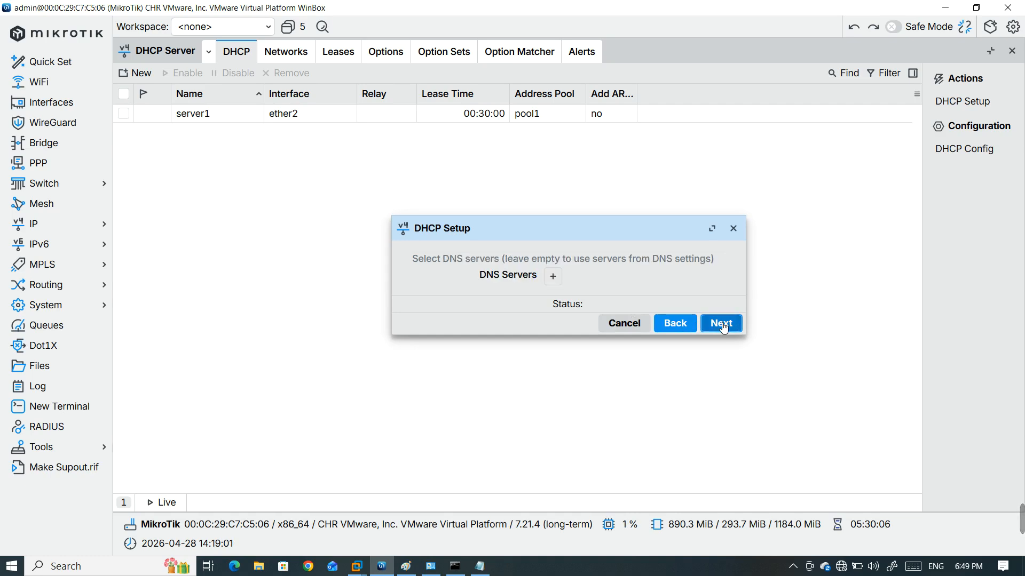
pyautogui.click(551, 276)
pyautogui.write('.8.8.8')
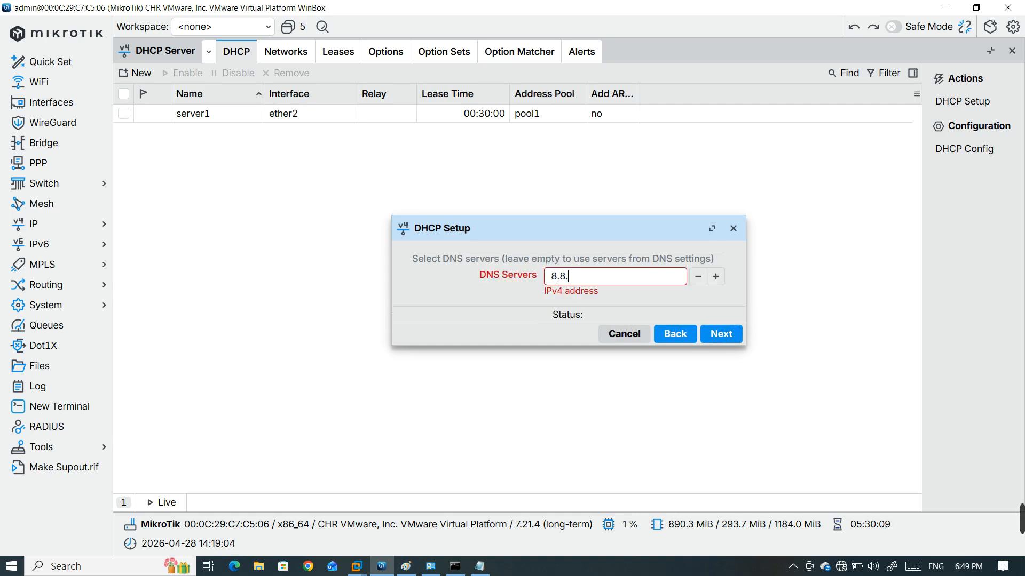
# Add 8.8.4.4 as the second DNS server and finish the WAN DHCP setup with the 00:30:00 lease time
pyautogui.click(717, 277)
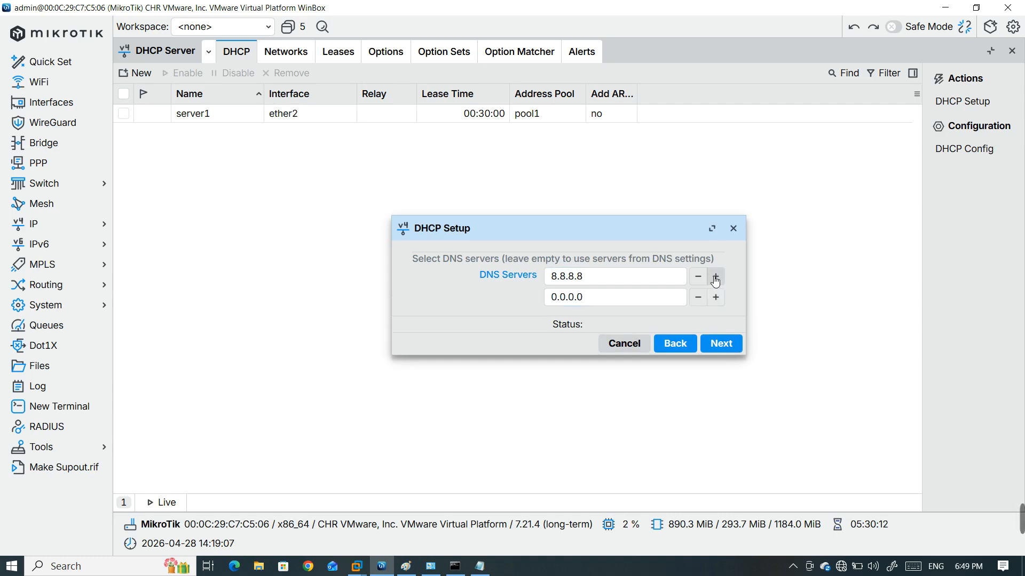
pyautogui.click(592, 305)
pyautogui.press('BackSpace')
pyautogui.press('BackSpace')
pyautogui.press('BackSpace')
pyautogui.press('BackSpace')
pyautogui.press('BackSpace')
pyautogui.press('BackSpace')
pyautogui.press('BackSpace')
pyautogui.write('8.8')
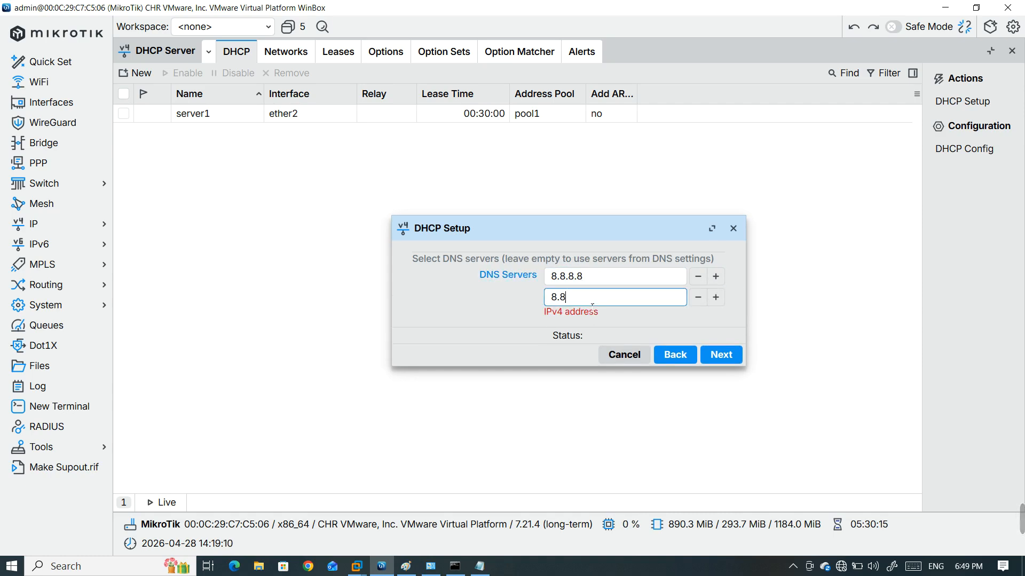
pyautogui.write('.4.4')
pyautogui.click(727, 344)
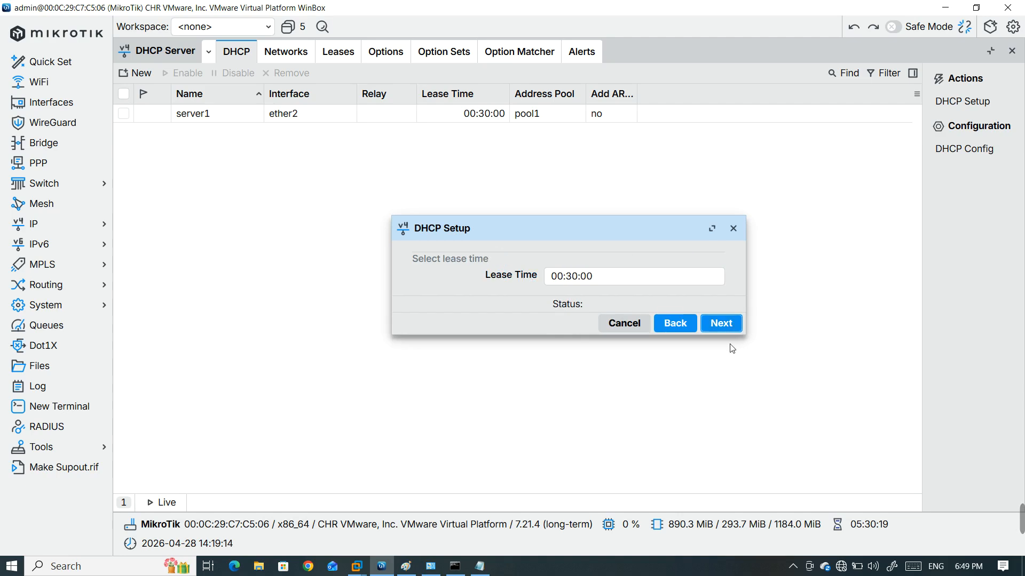
pyautogui.click(719, 324)
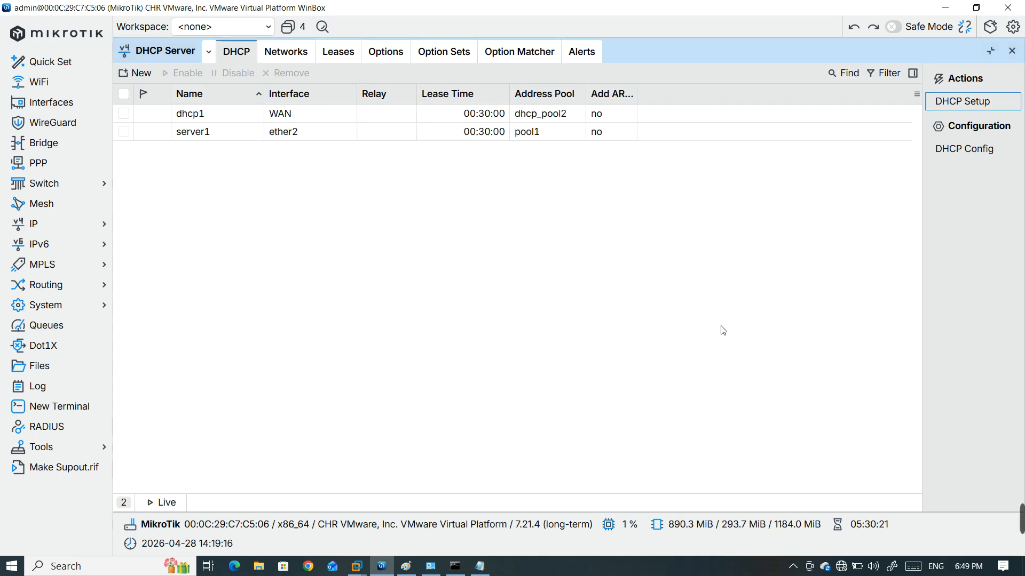
# Compare the ether2 and WAN DHCP server entries, then examine their networks and IP address pools
pyautogui.click(212, 136)
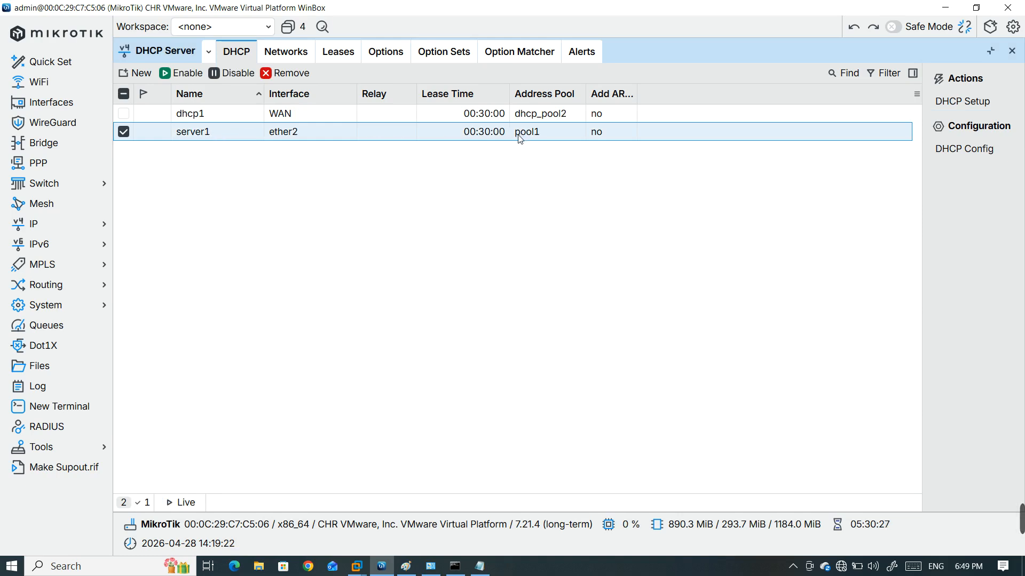
pyautogui.click(274, 118)
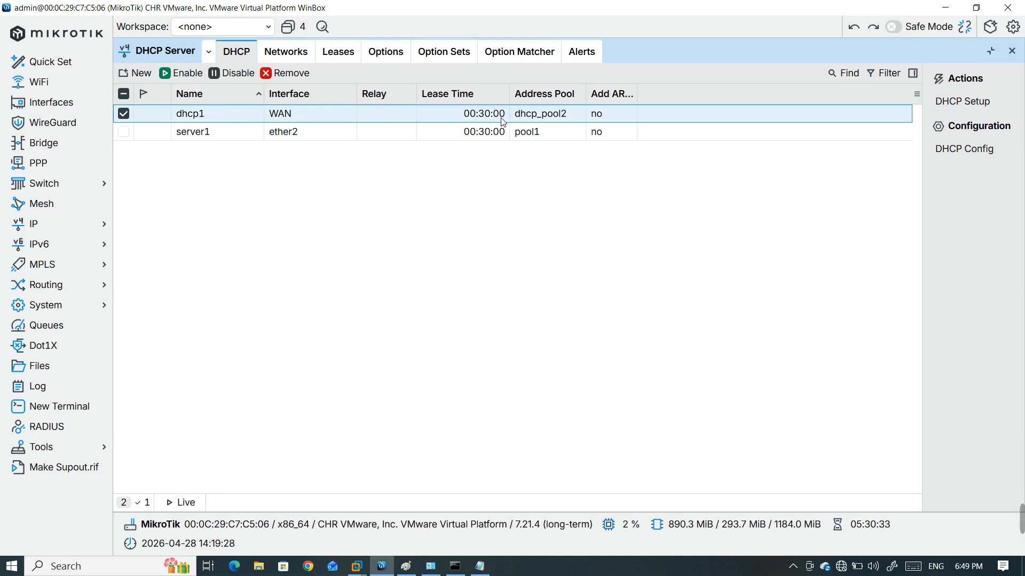
pyautogui.click(299, 55)
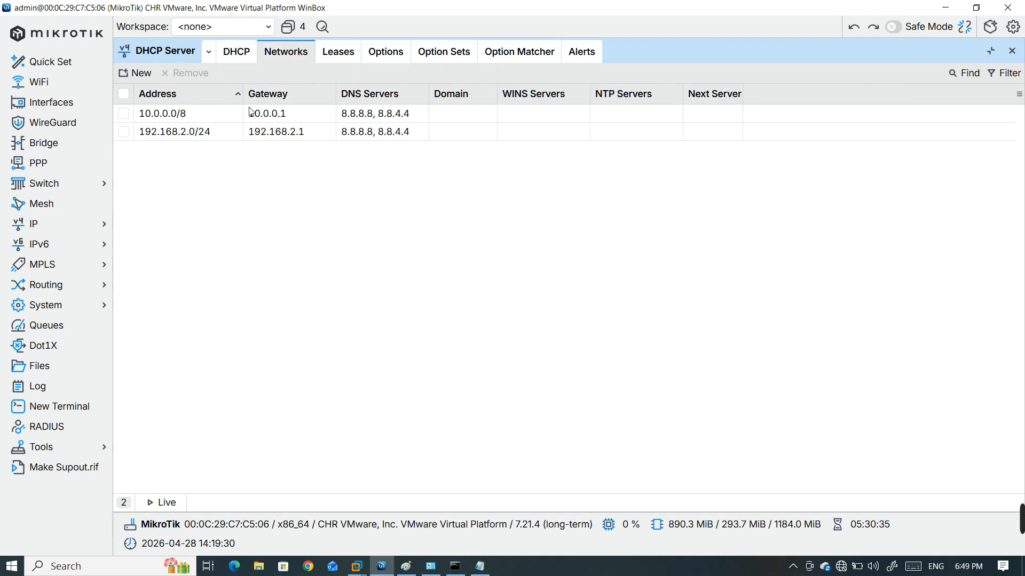
pyautogui.click(93, 223)
pyautogui.click(193, 316)
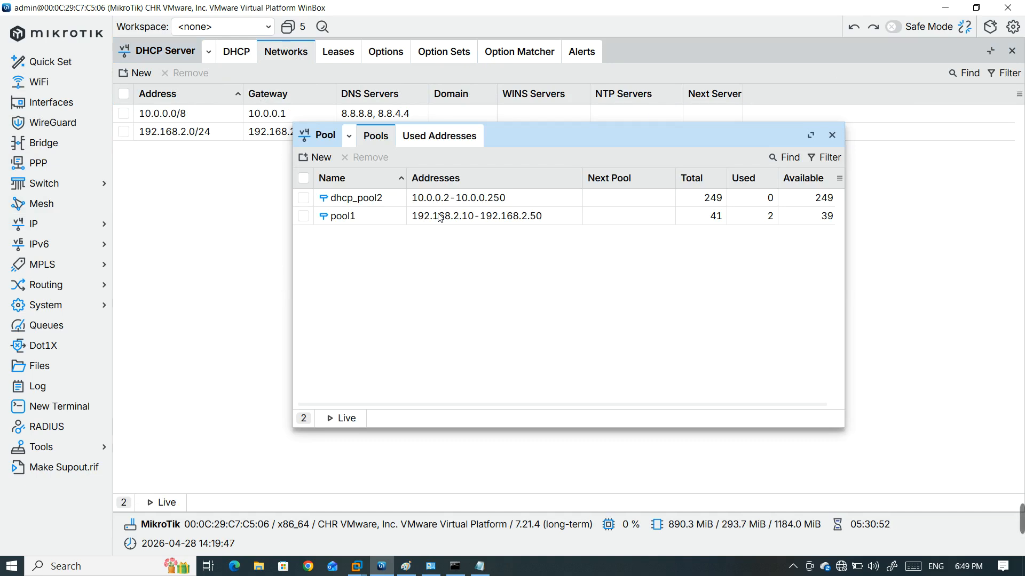
pyautogui.click(832, 135)
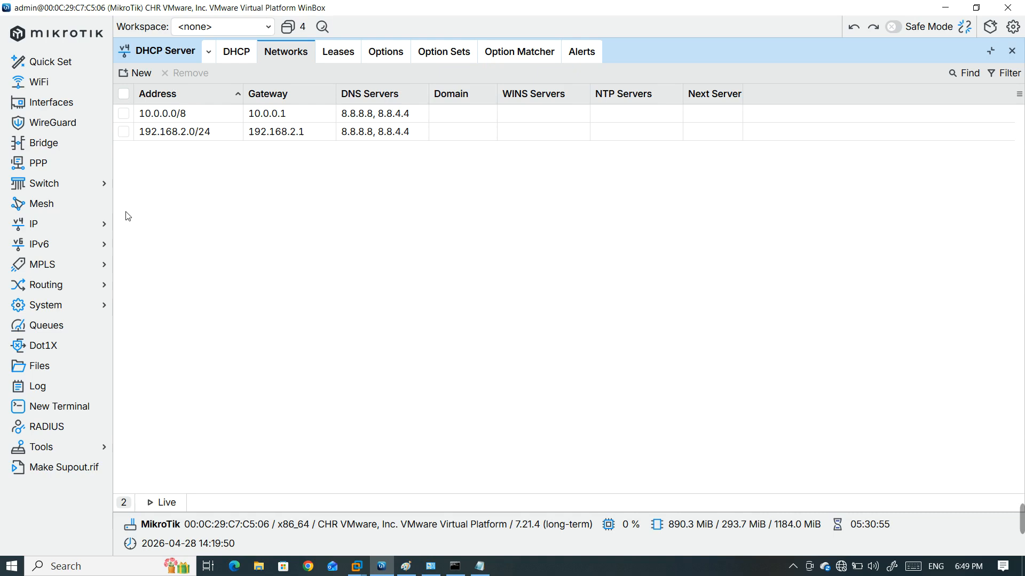
# Reopen the DHCP server settings and review the networks and the list of configured servers
pyautogui.click(105, 228)
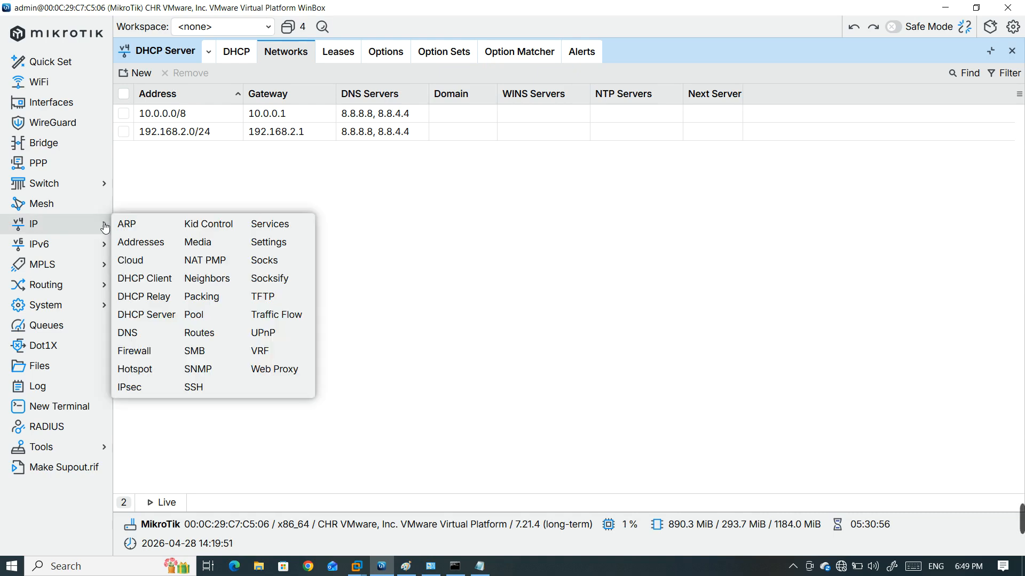
pyautogui.click(154, 313)
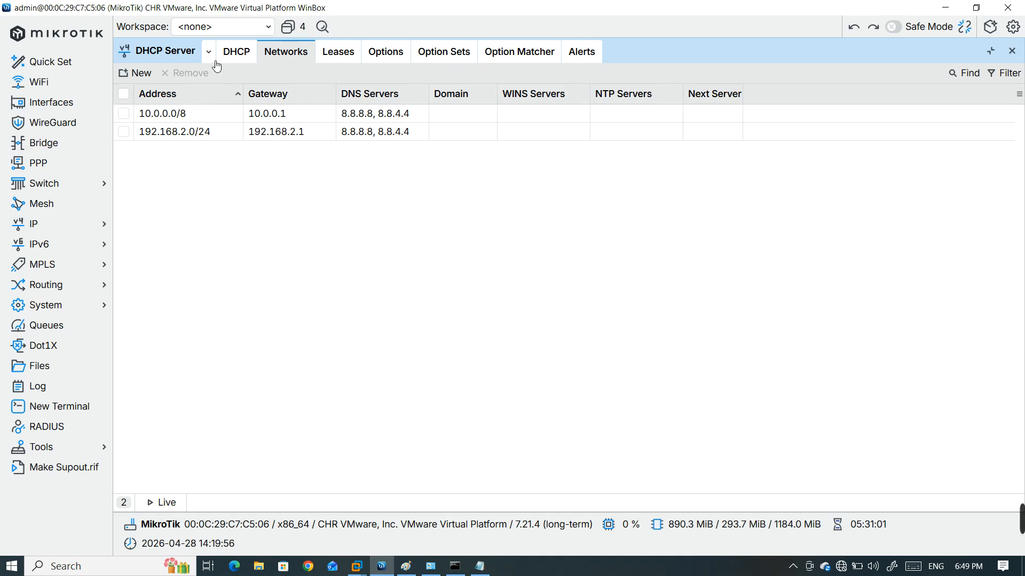
pyautogui.click(236, 51)
pyautogui.click(281, 53)
pyautogui.click(243, 54)
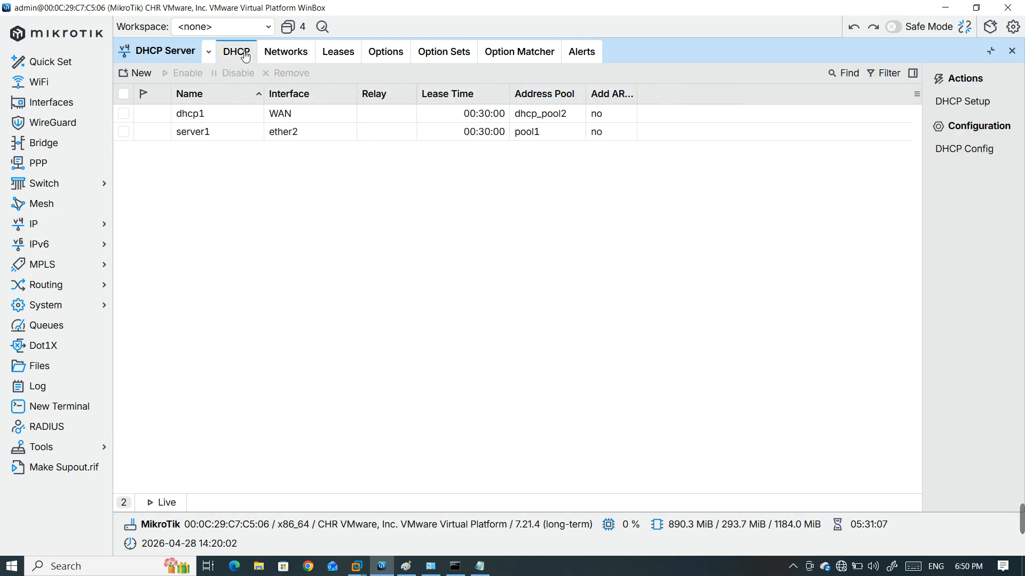